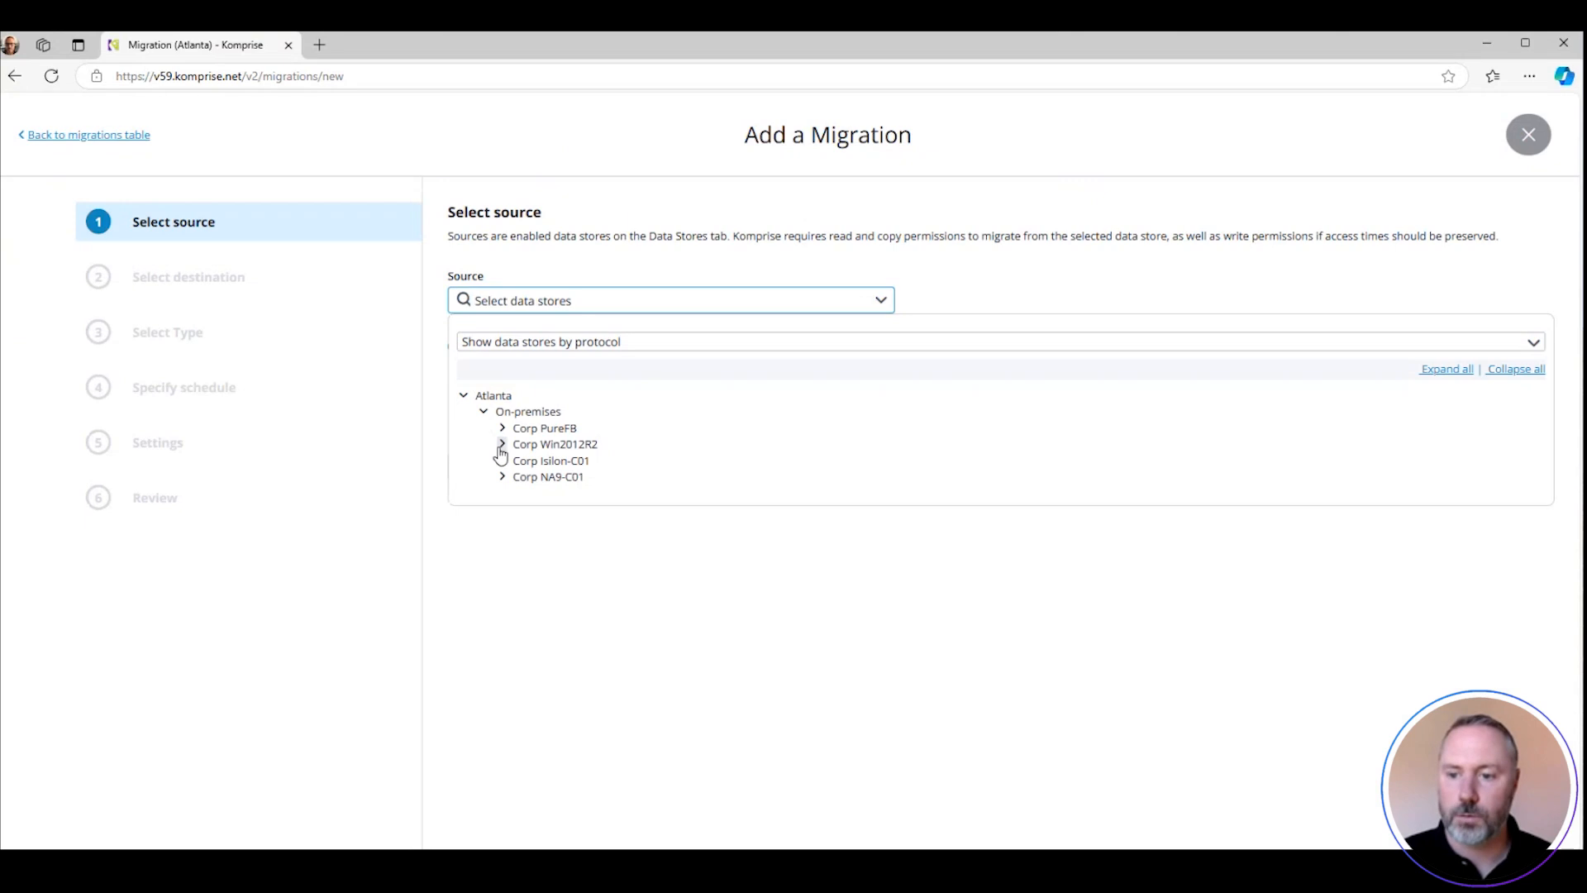
Choose the marketing share on Corp Win2012R2 as the migration source and continue to the destination
left_click(501, 444)
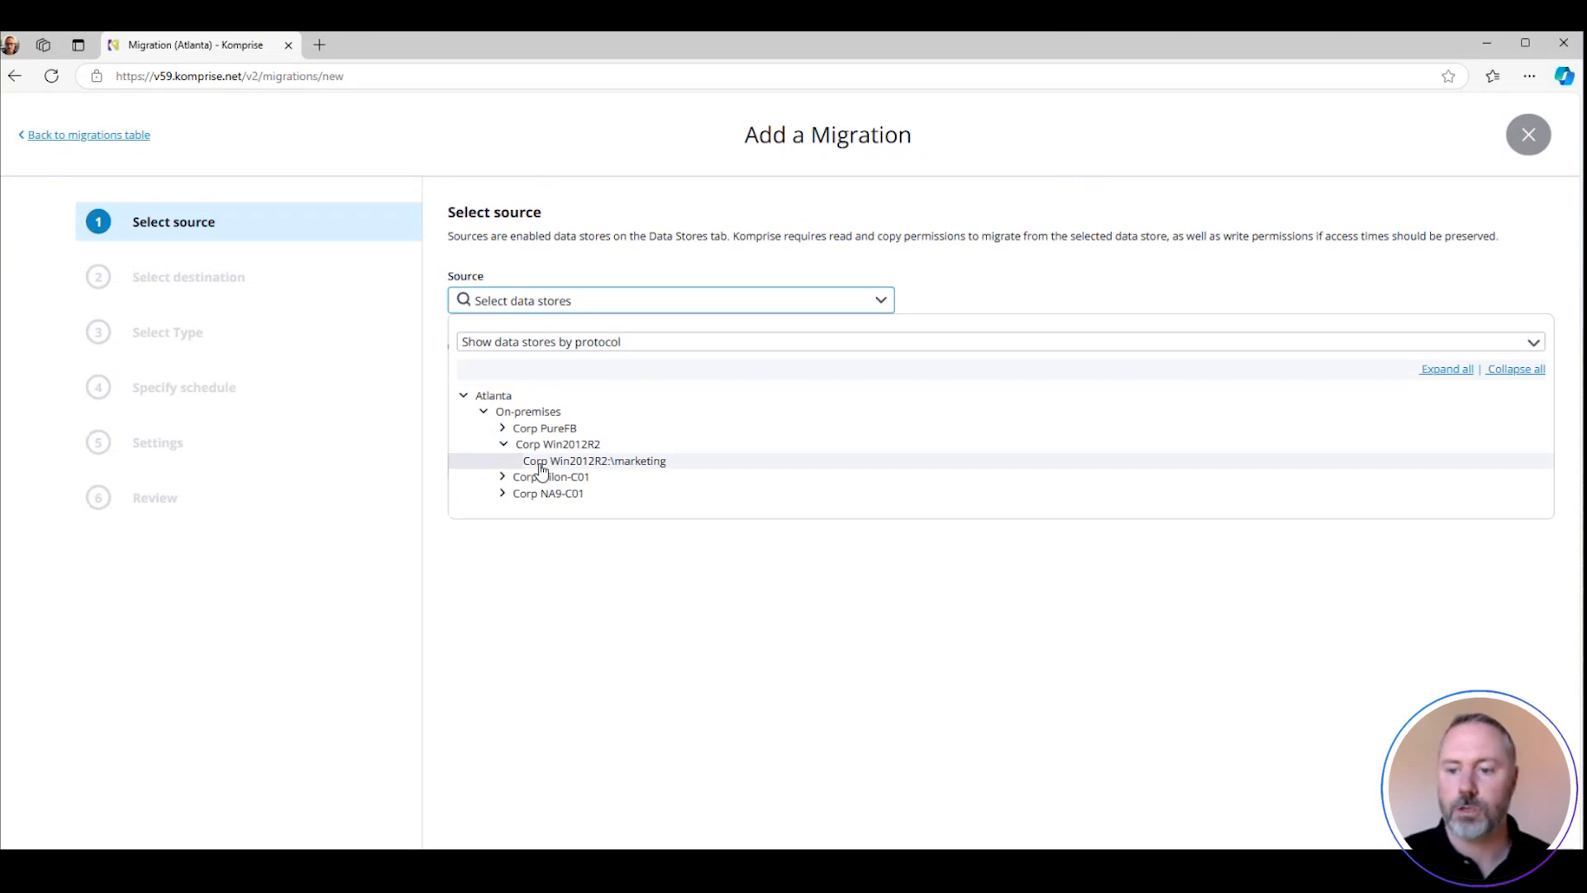
left_click(540, 465)
left_click(509, 469)
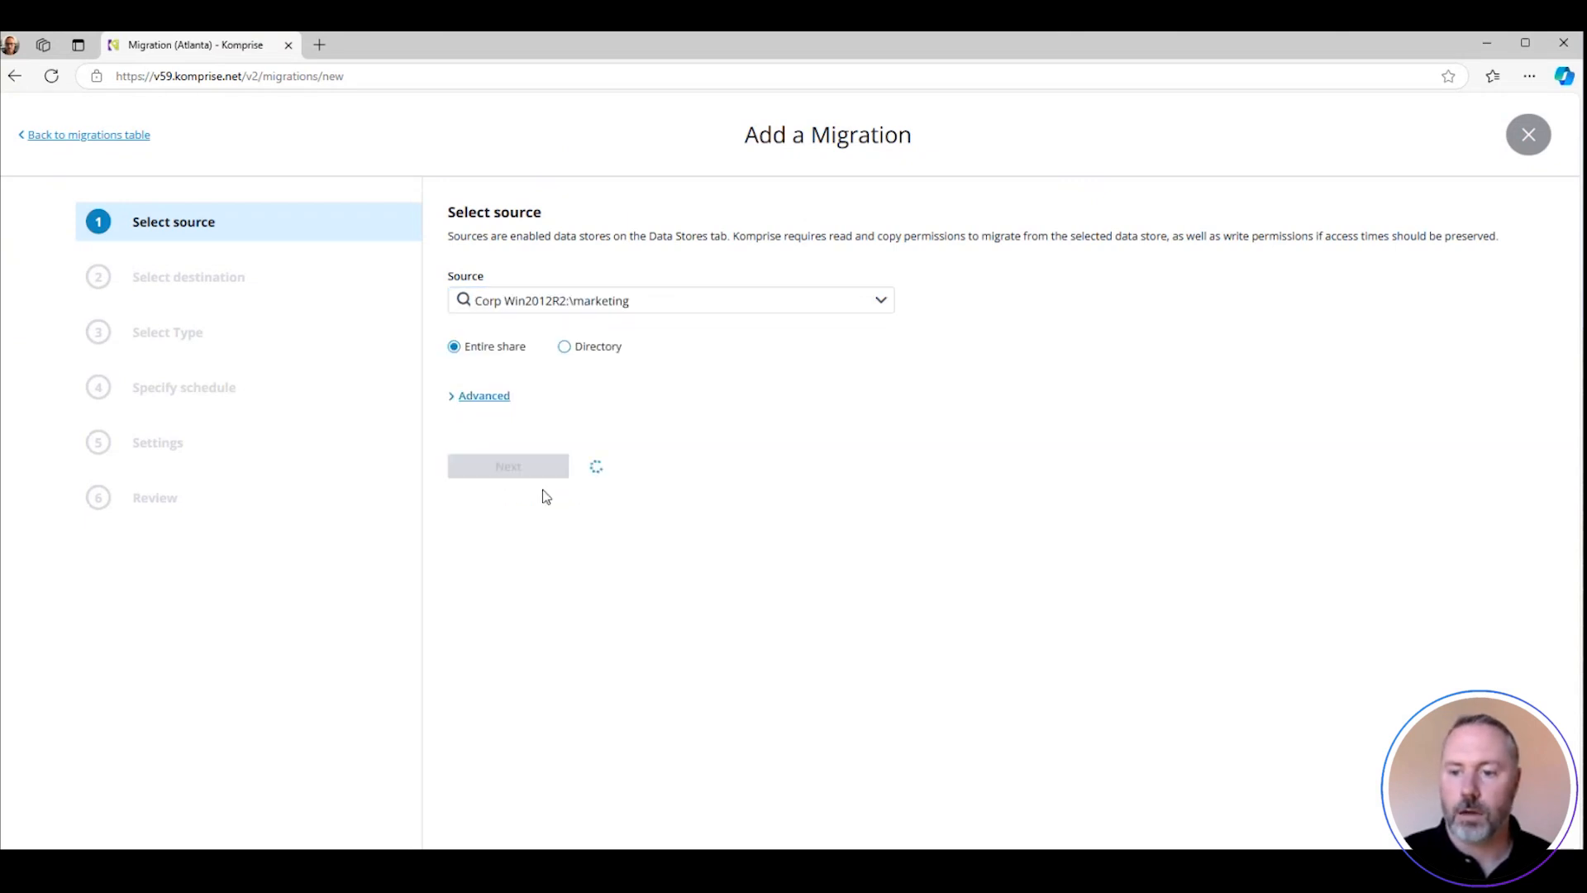
Choose the Sales share under Corp NA9-C01-SVM01 as the migration destination, using the entire share
left_click(879, 311)
left_click(488, 383)
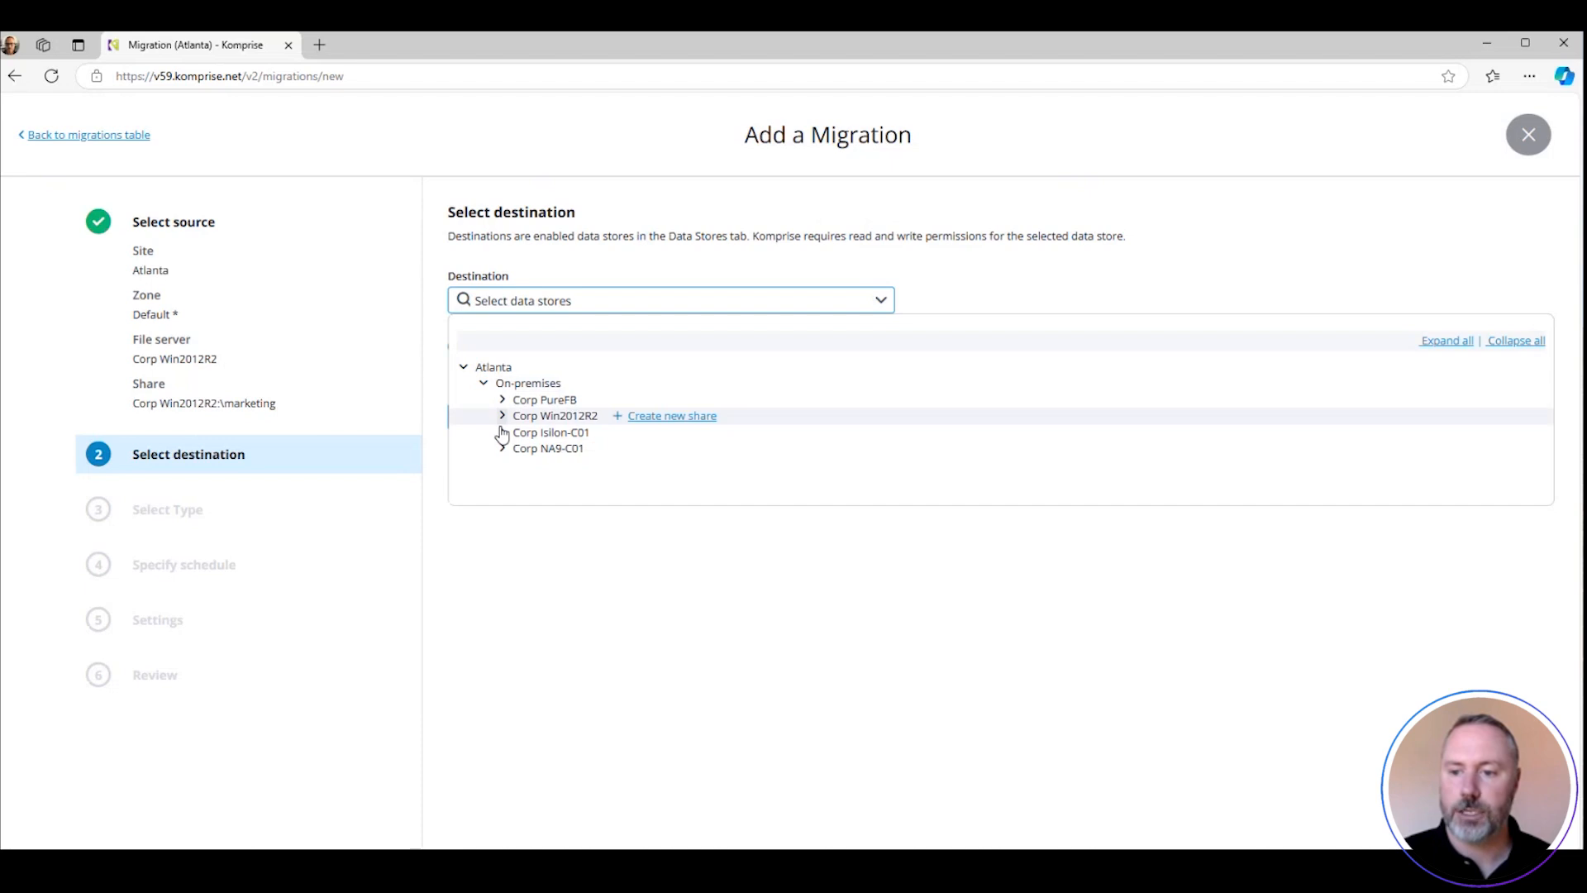
left_click(502, 448)
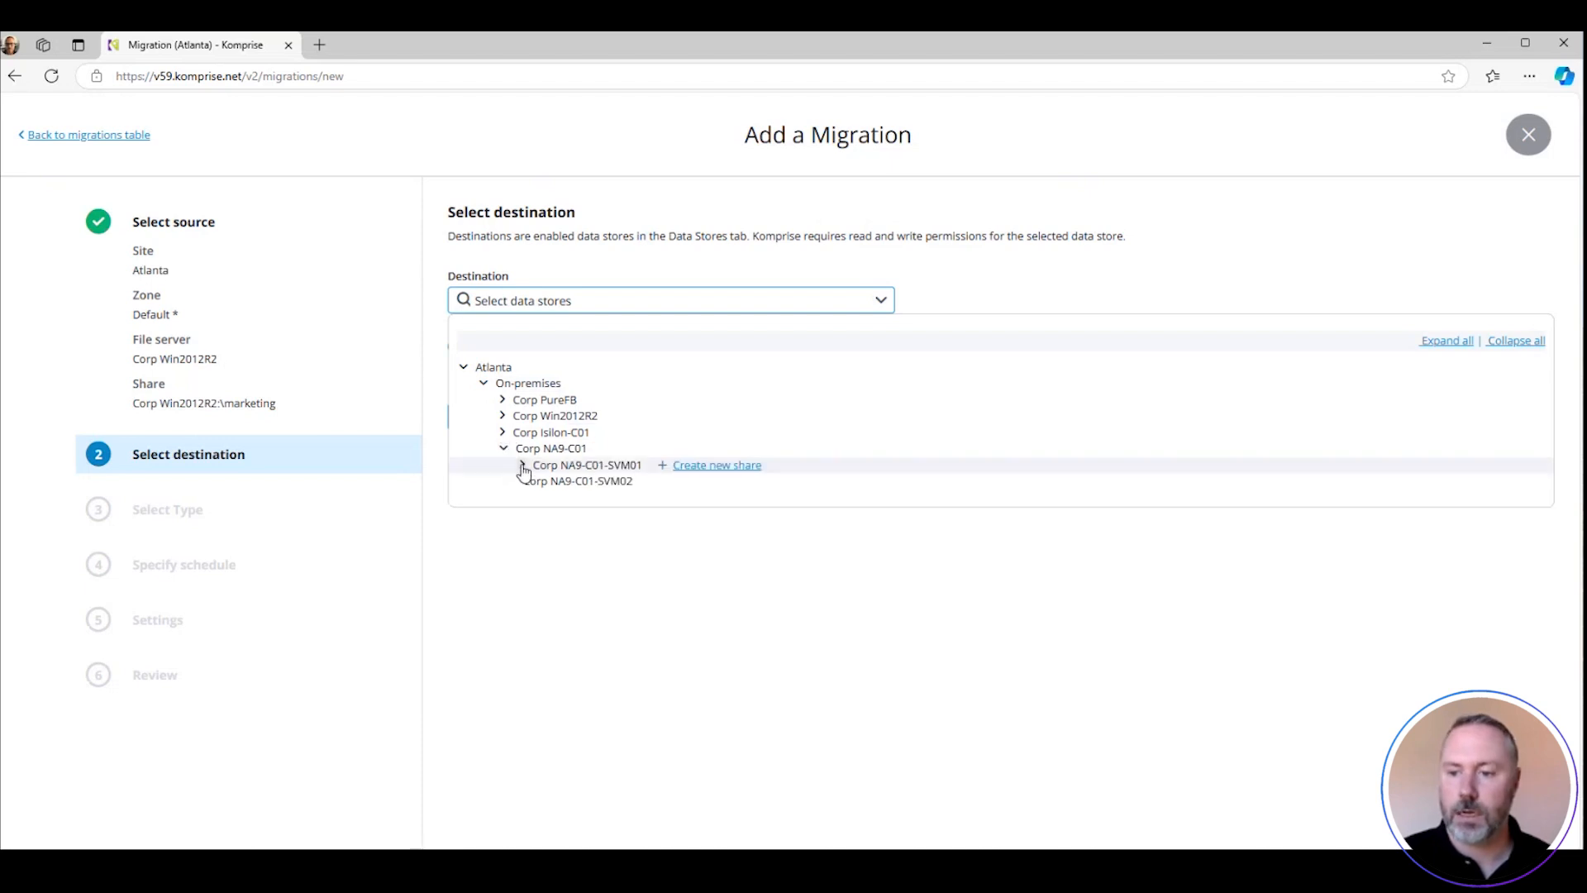
left_click(523, 467)
left_click(556, 481)
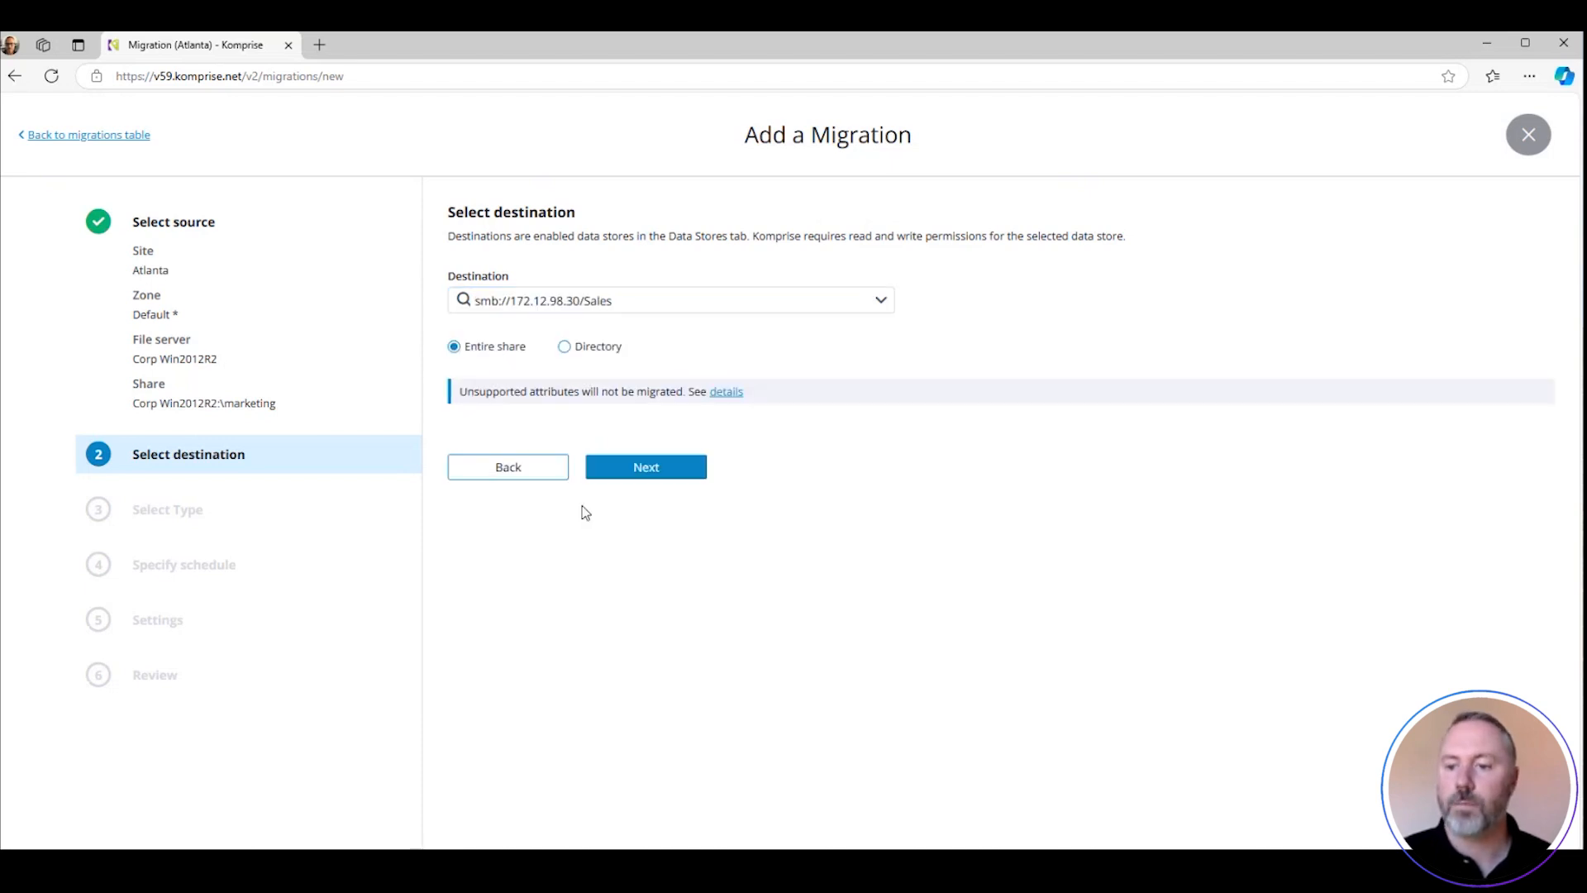
left_click(639, 468)
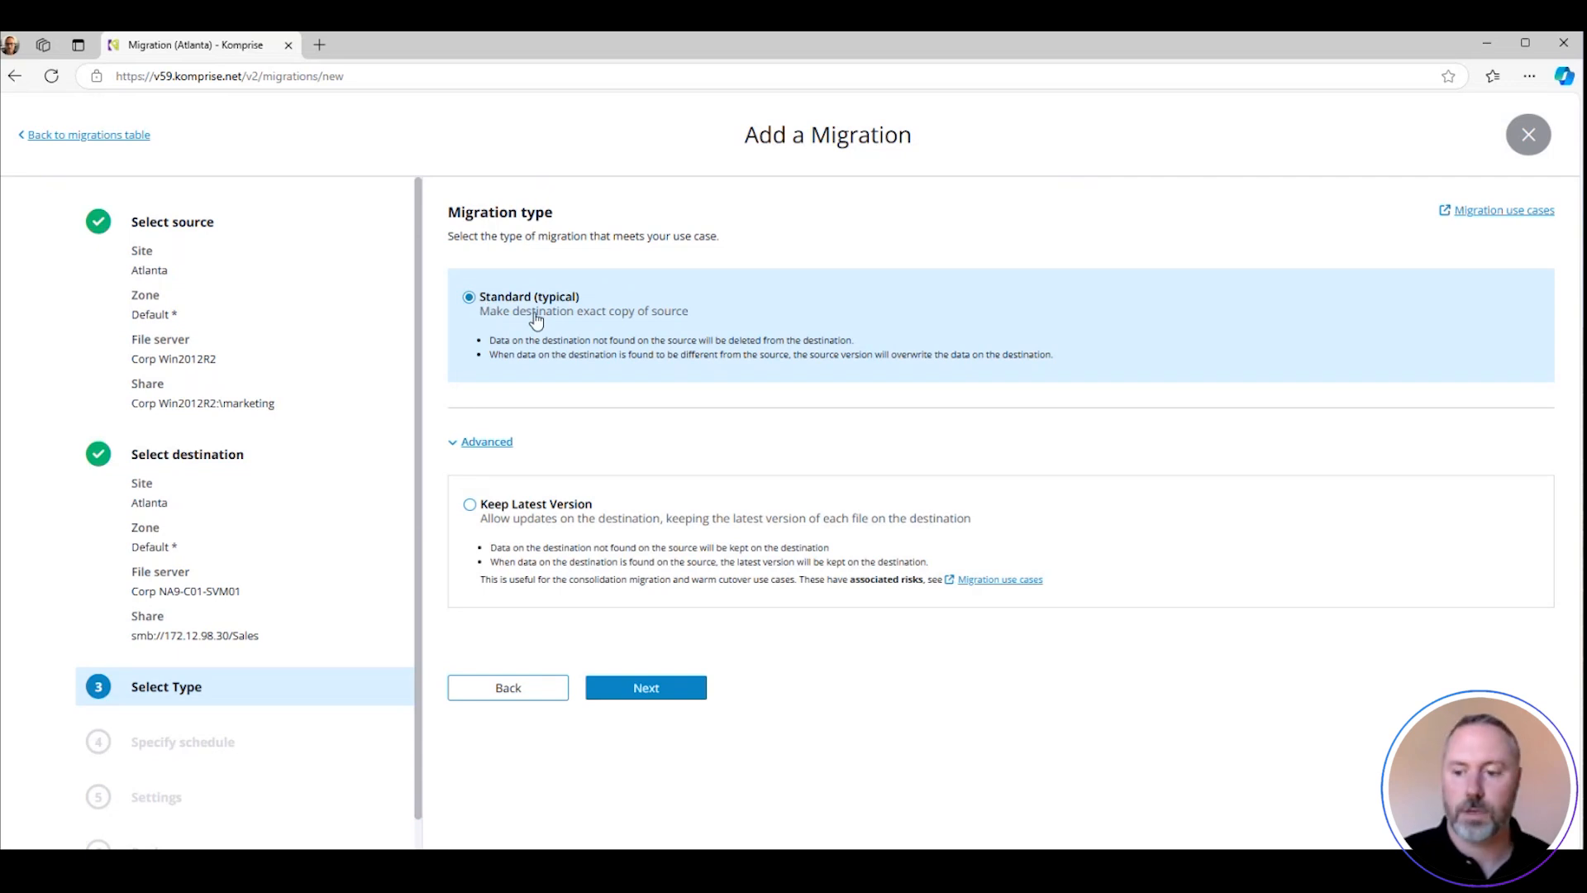
Accept the Standard migration type, the default 1 day iteration interval and the default migration settings
left_click(633, 688)
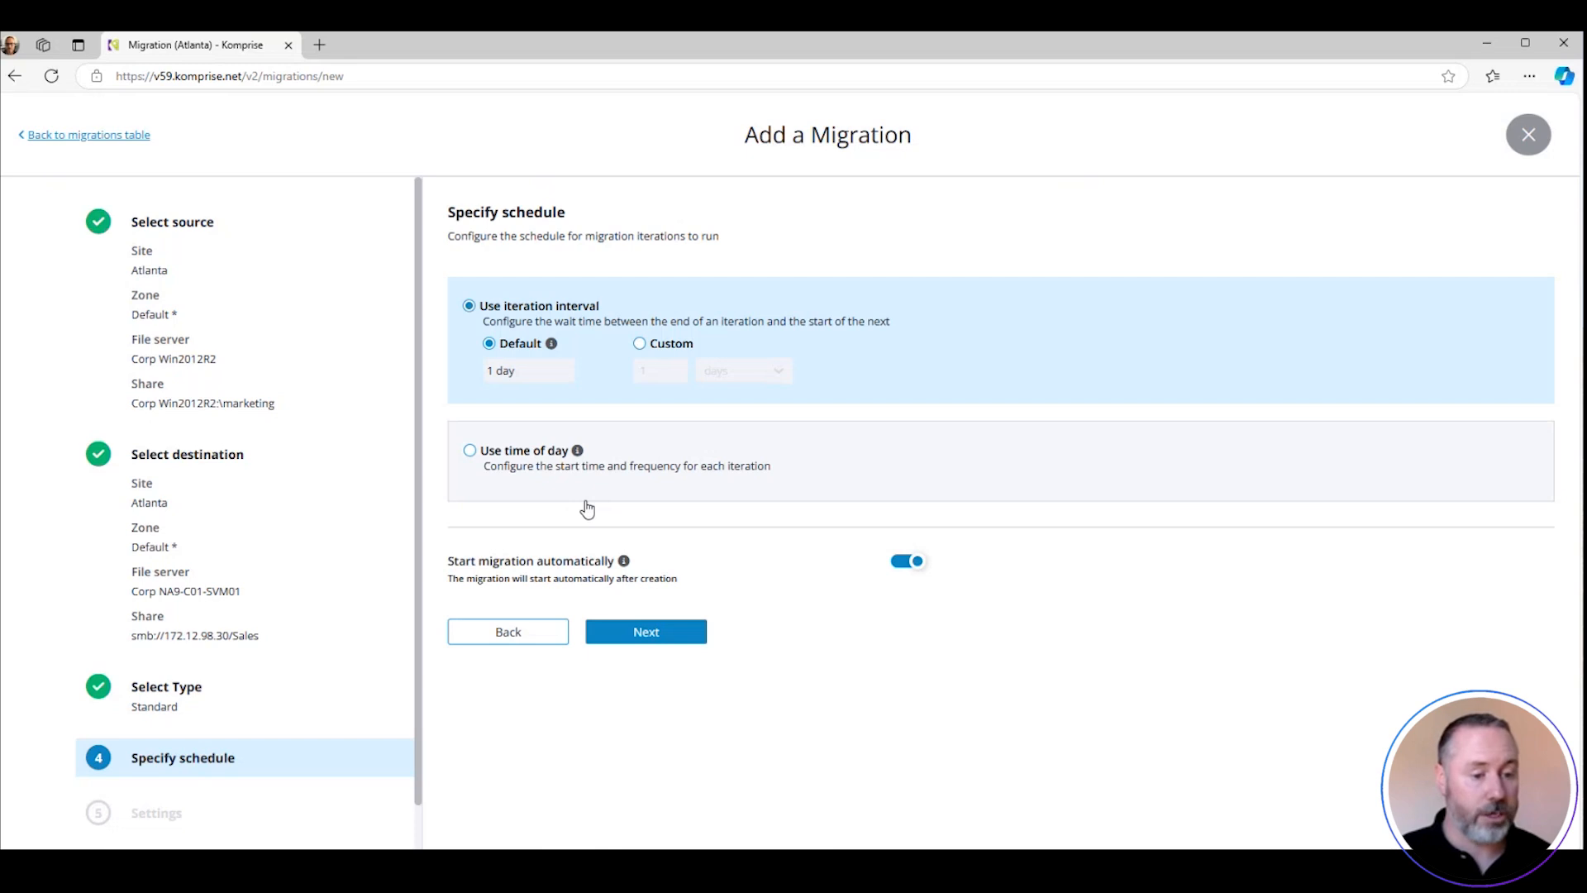
left_click(659, 632)
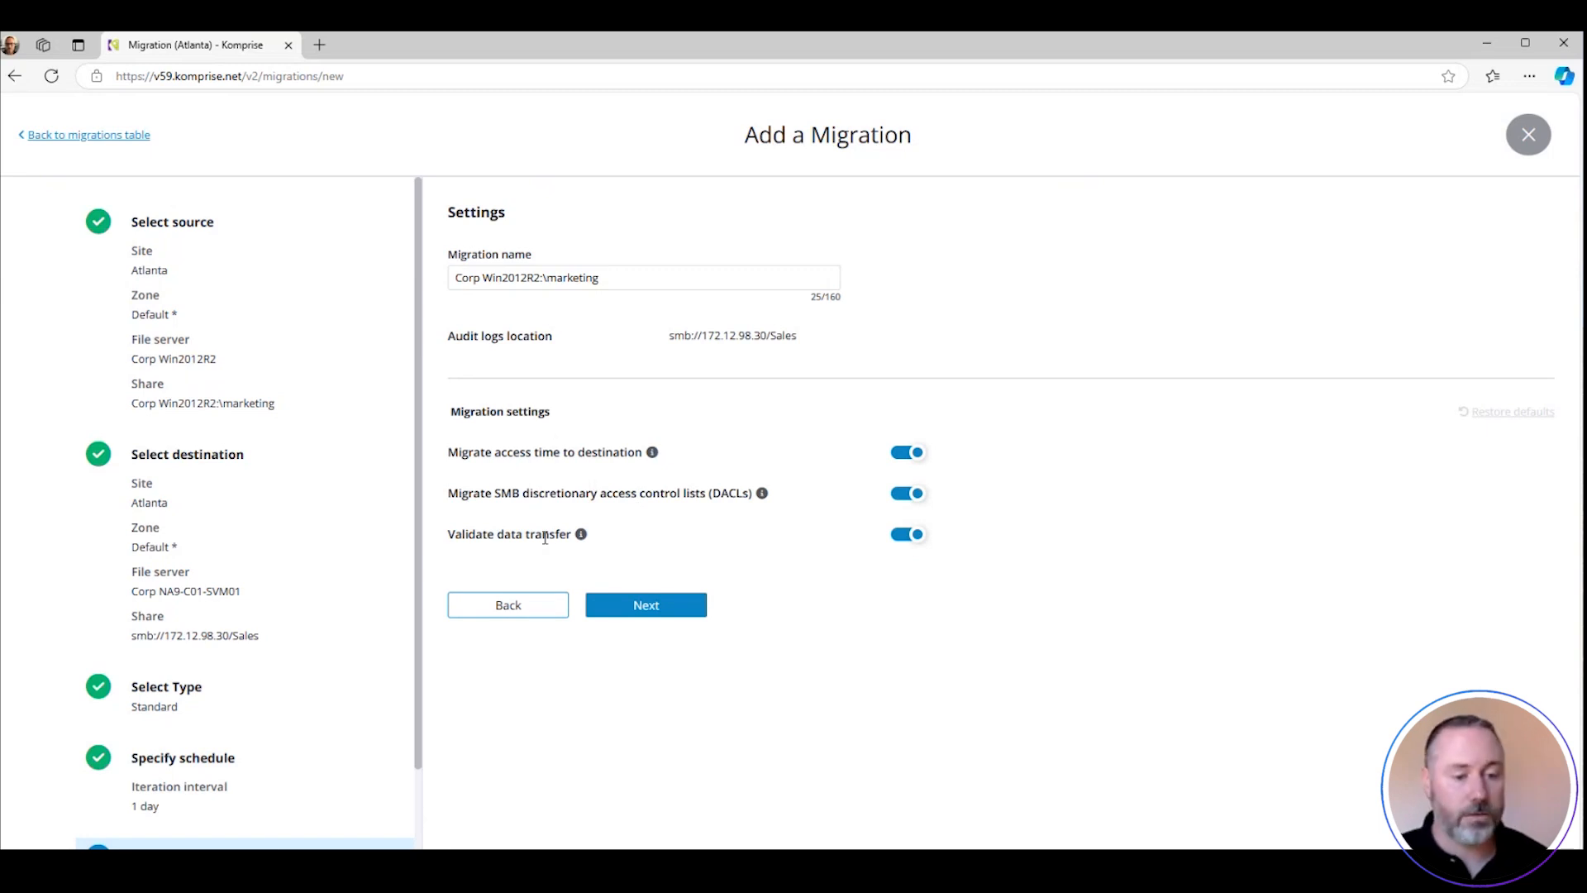
left_click(625, 610)
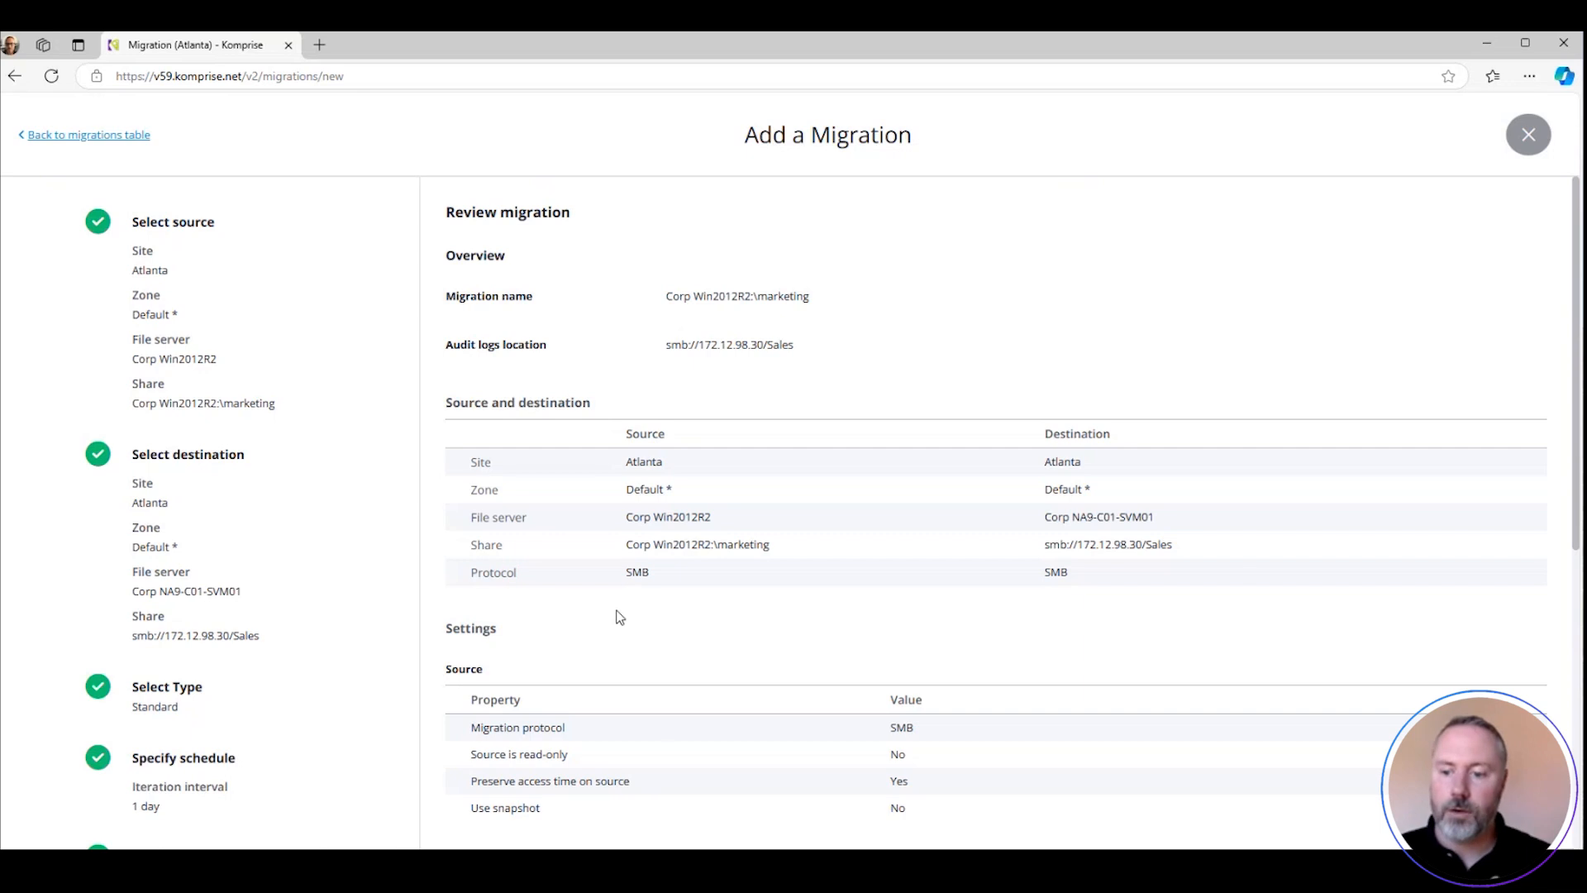
Review the migration summary down to its end and leave the setup, discarding the new migration
scroll(624, 610, "down", 7)
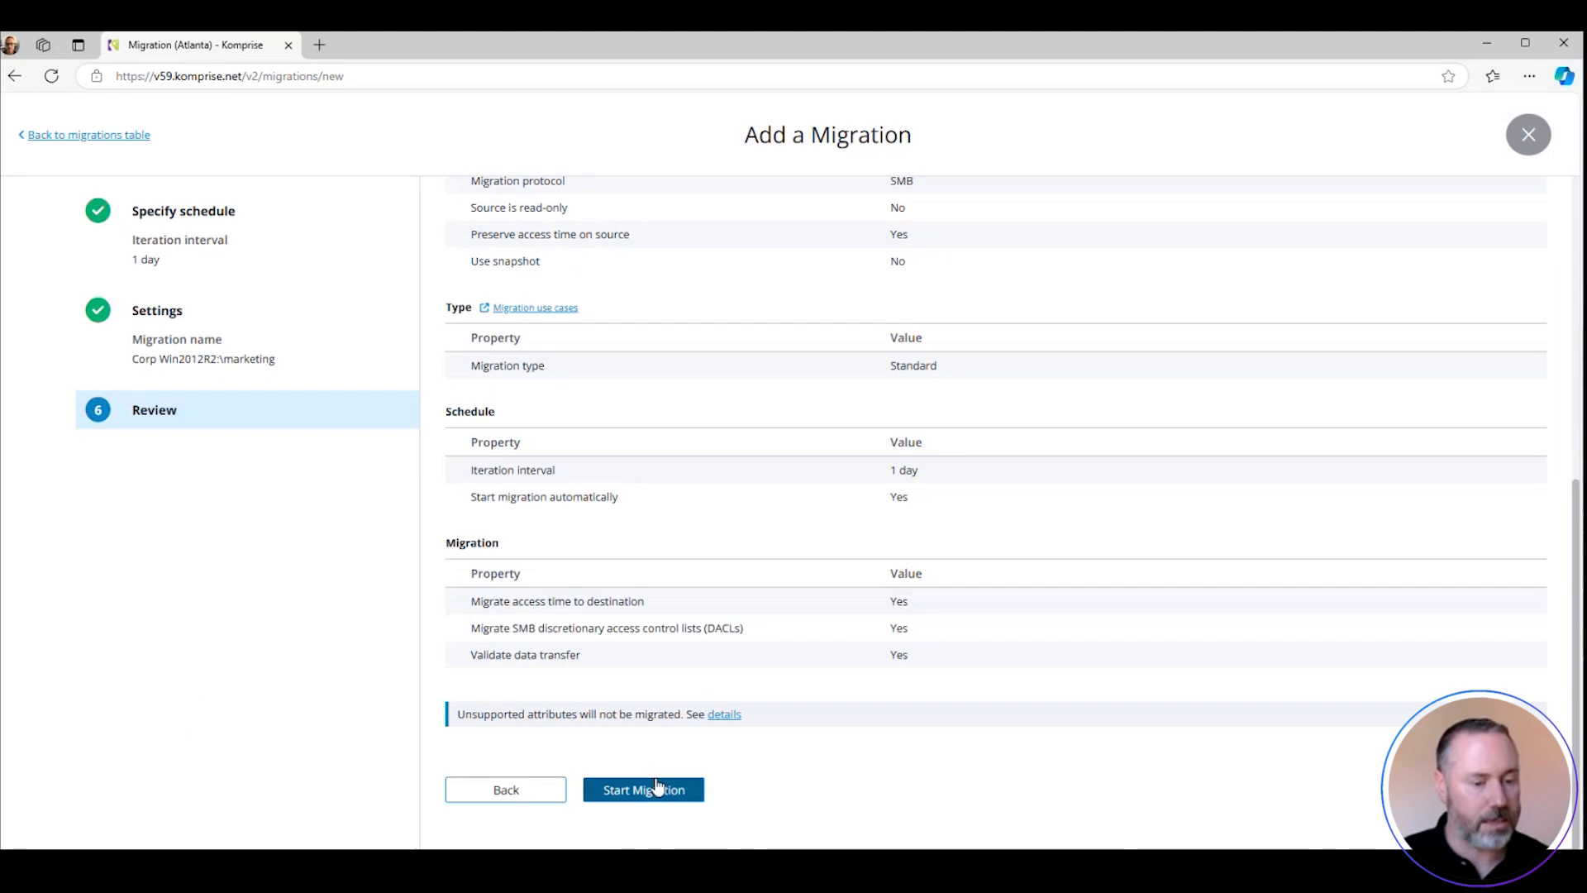
left_click(1527, 132)
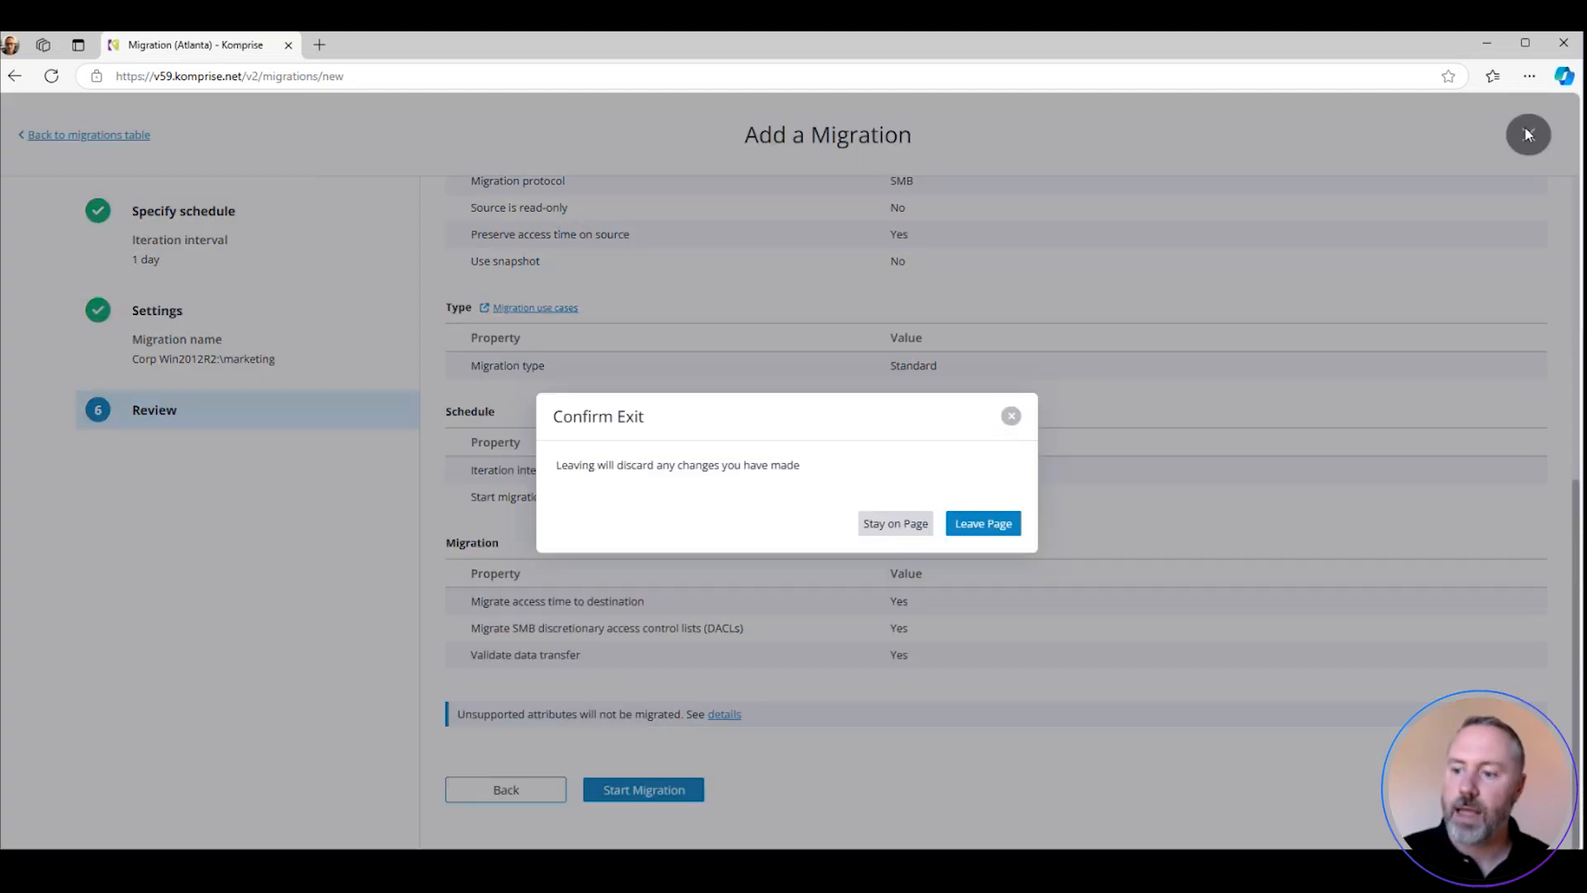
left_click(987, 535)
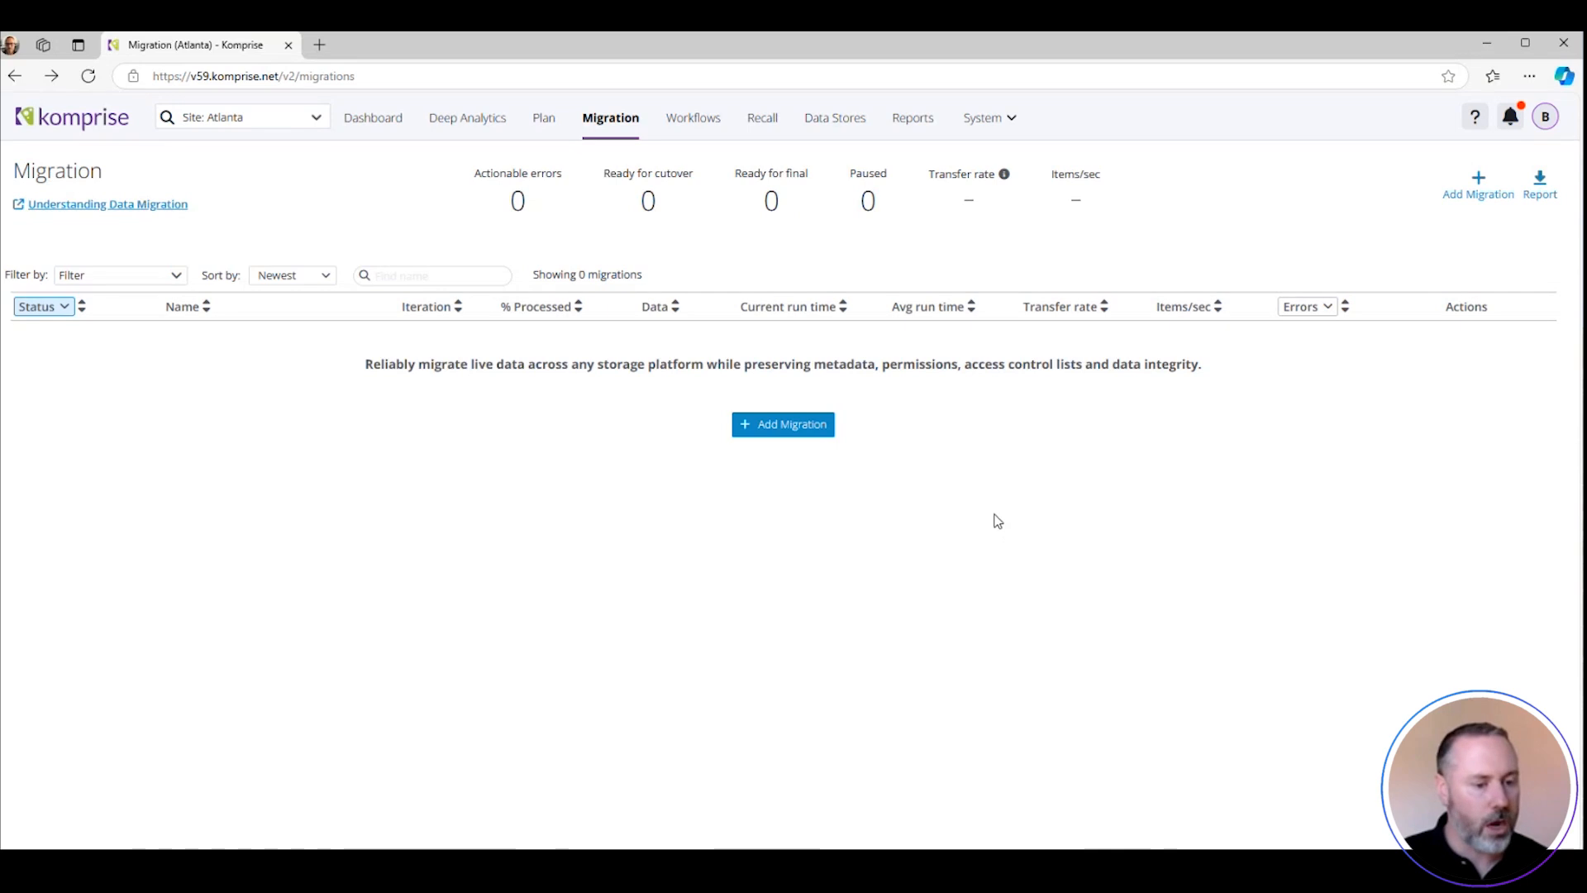
Add a new migration with the entire Corp Win2012R2:\marketing share as source, keeping the default advanced source options
left_click(782, 429)
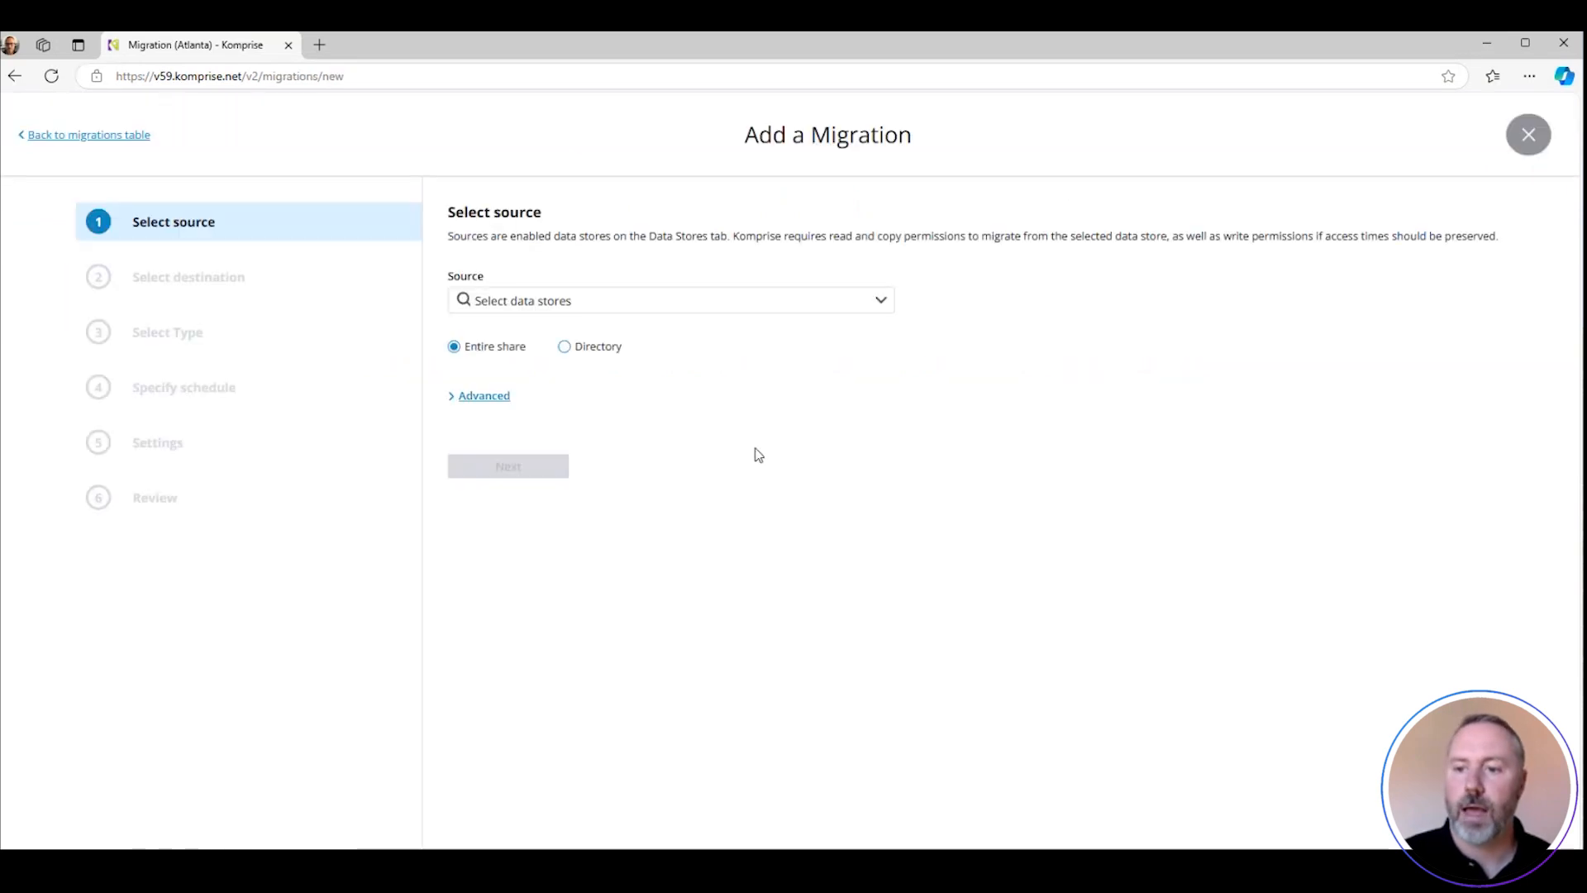
left_click(880, 302)
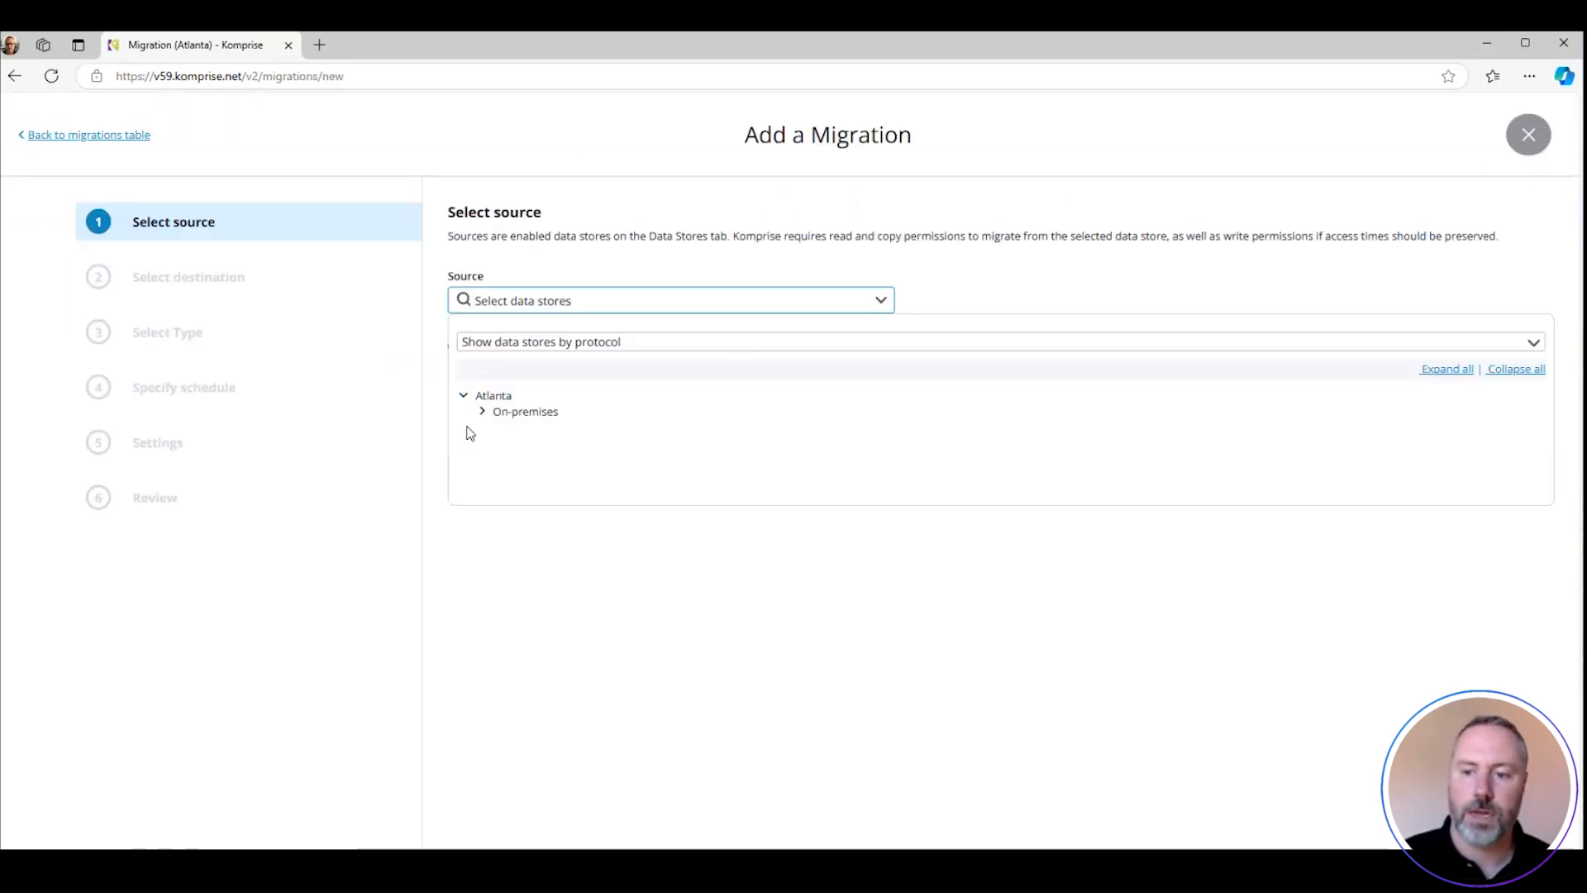
left_click(483, 412)
left_click(502, 444)
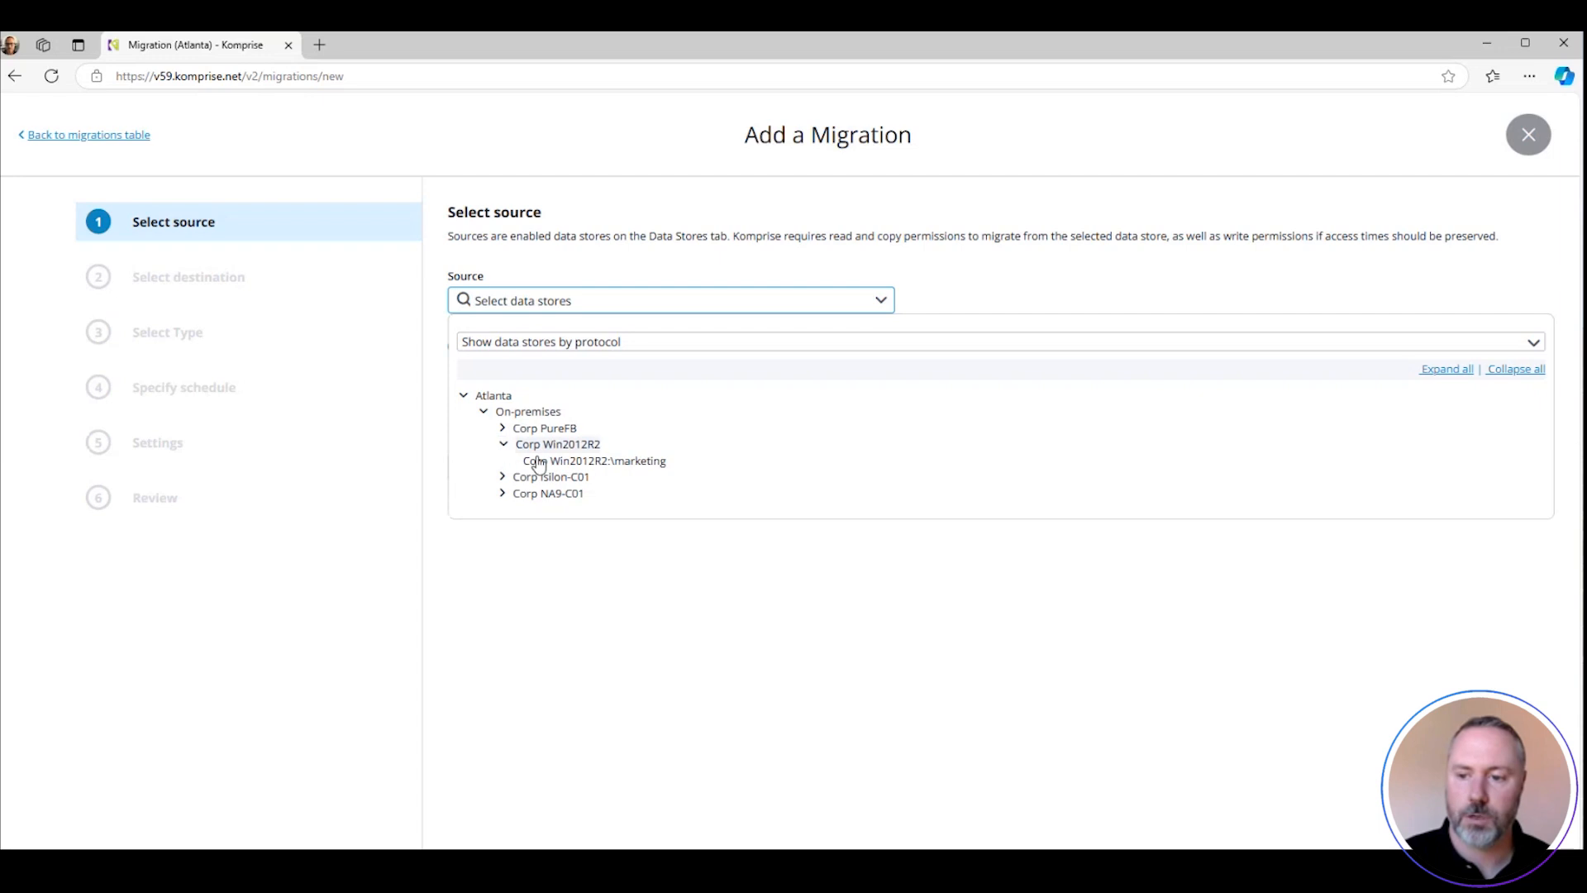
left_click(558, 462)
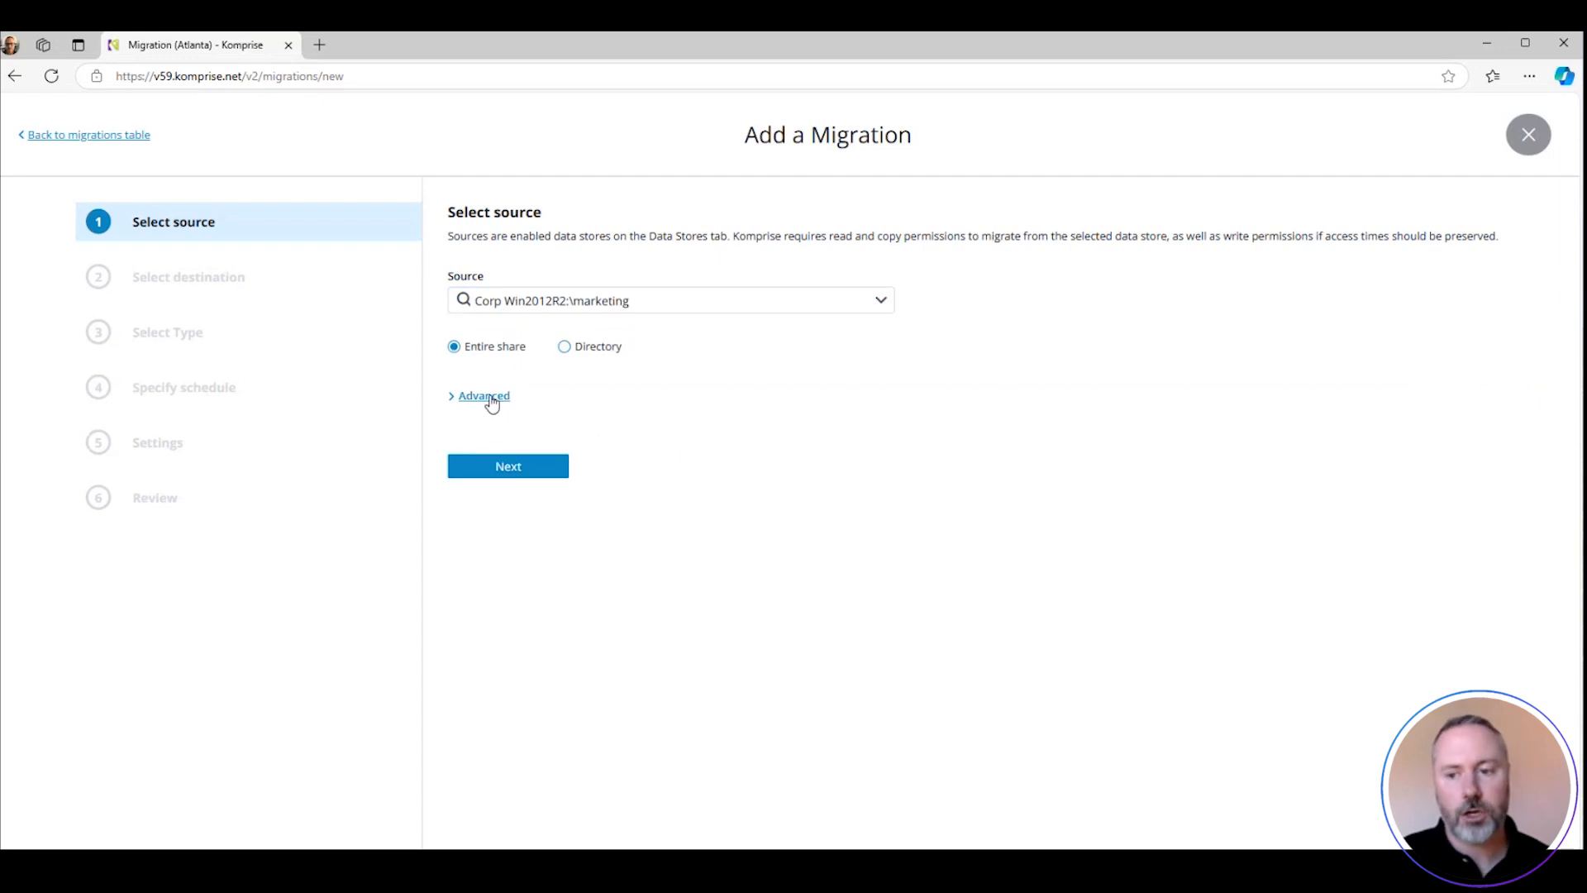
left_click(488, 397)
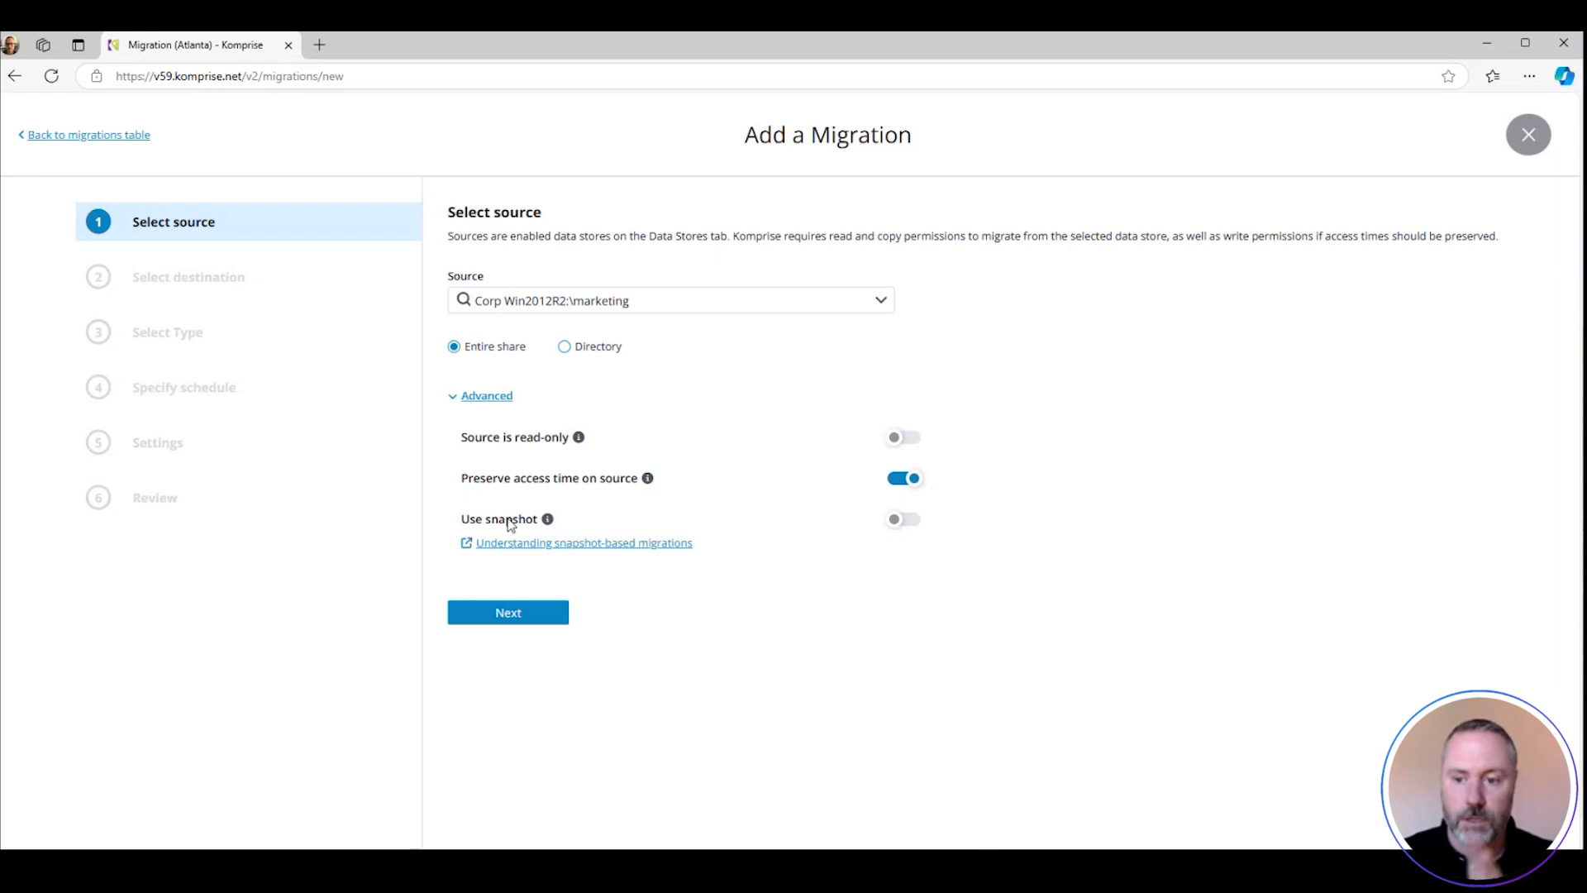
left_click(498, 615)
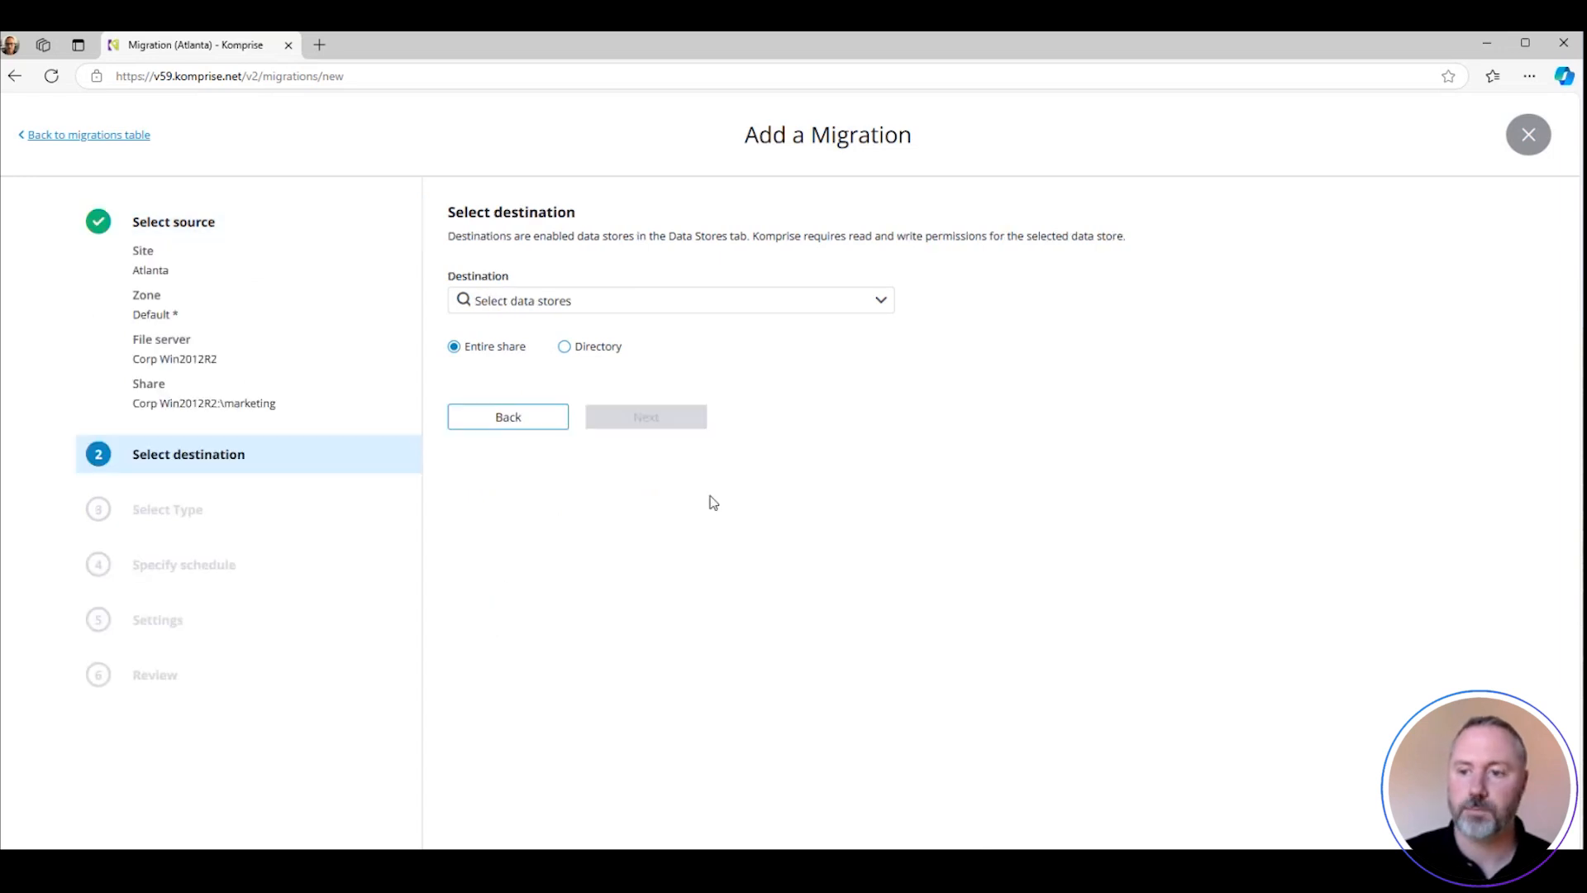
Set the entire smb://172.12.98.30/Sales share under Corp NA9-C01-SVM01 as destination and accept the Standard migration type
left_click(883, 307)
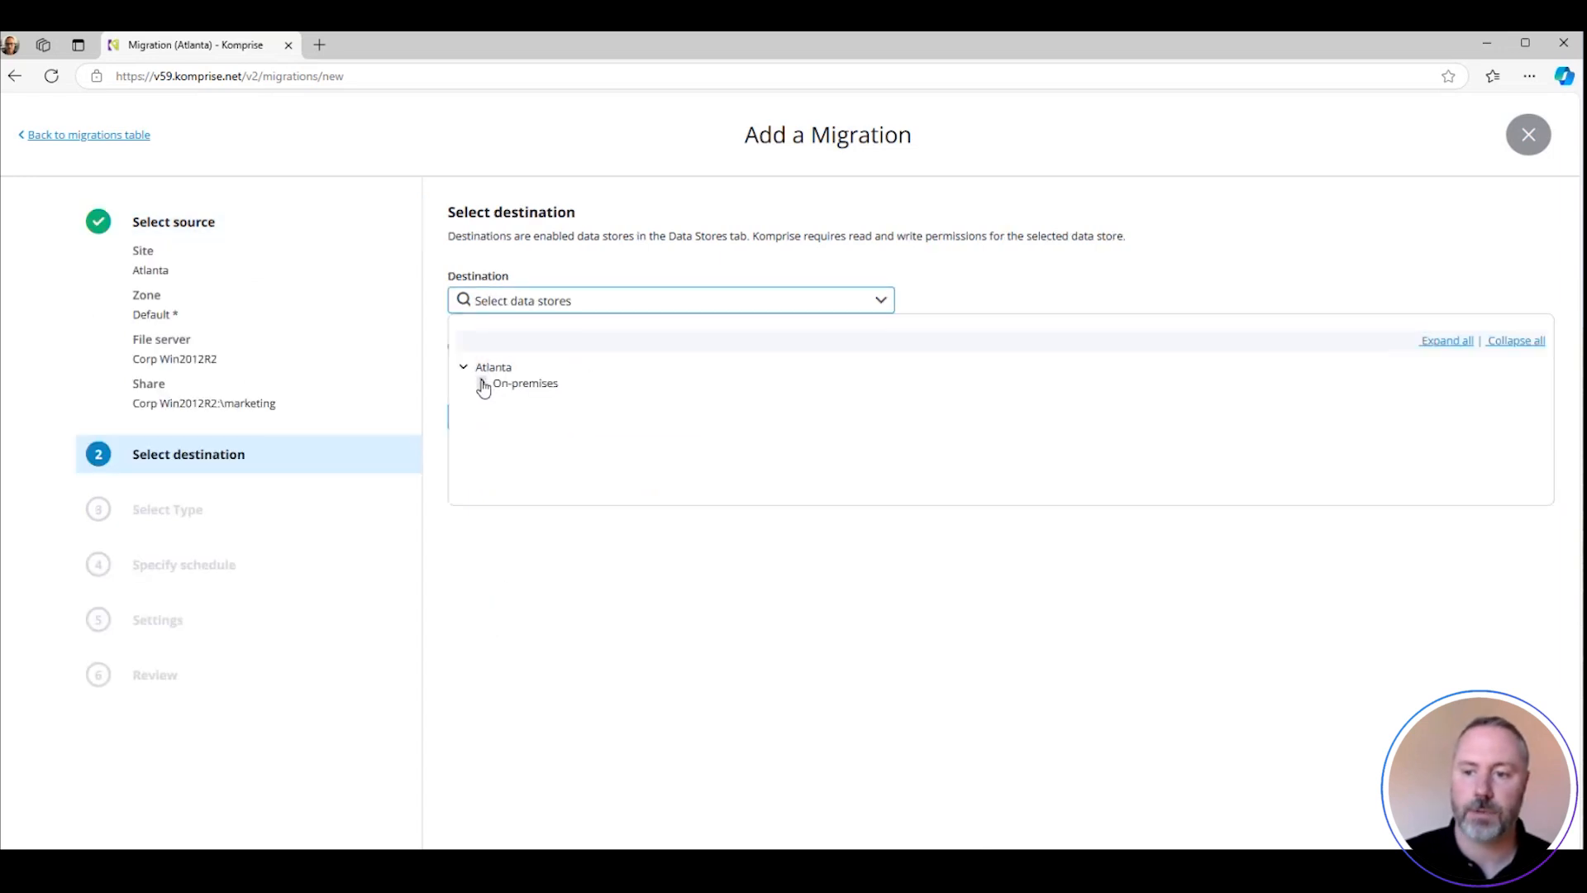
left_click(484, 384)
left_click(502, 448)
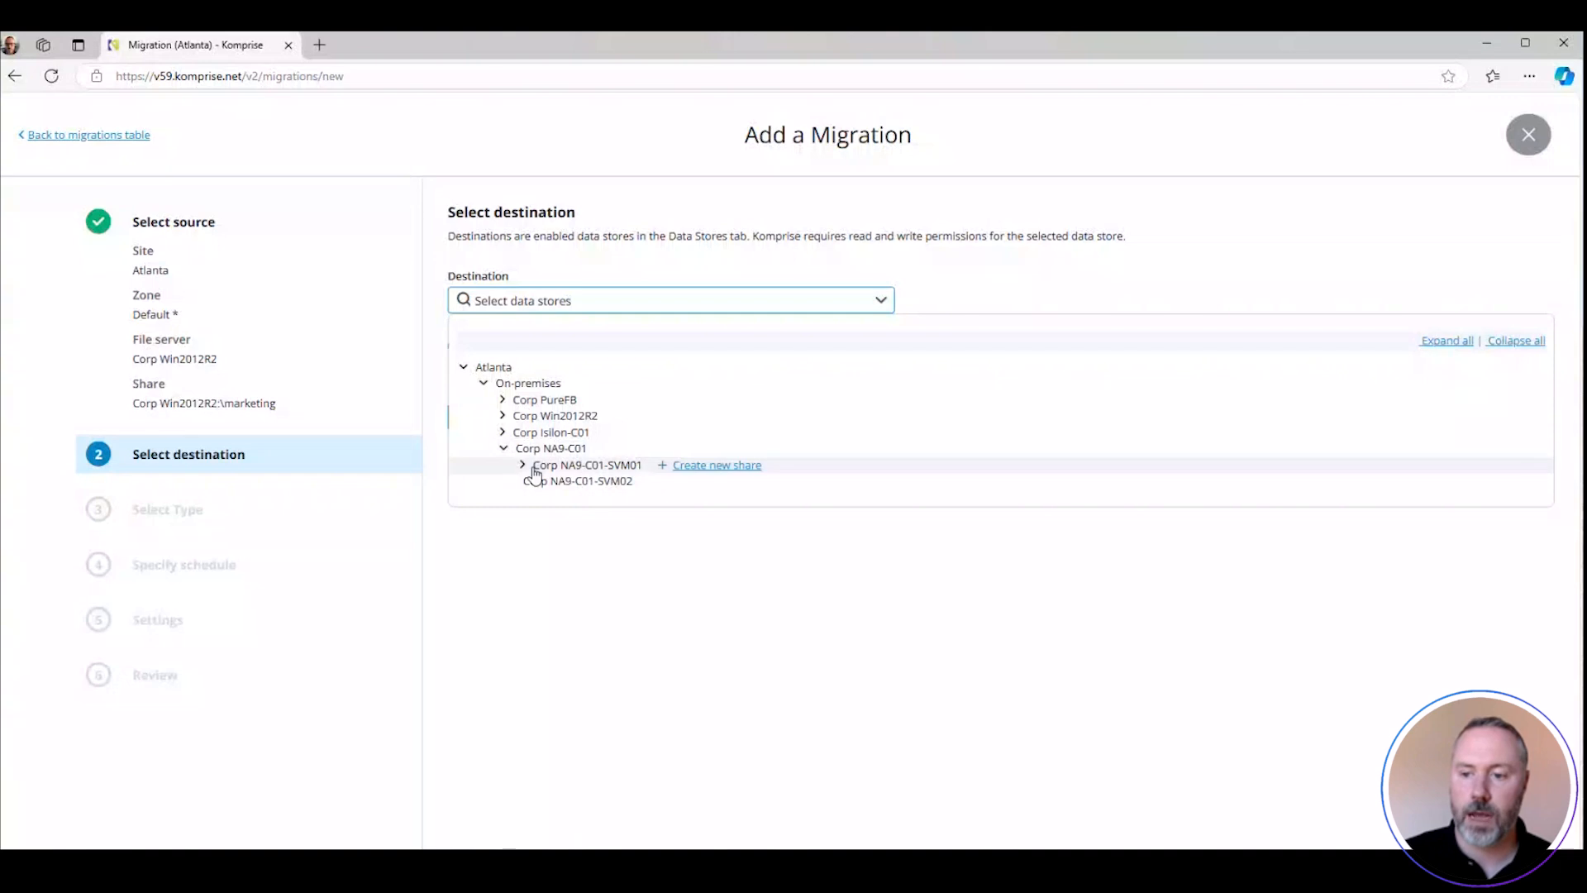
left_click(584, 488)
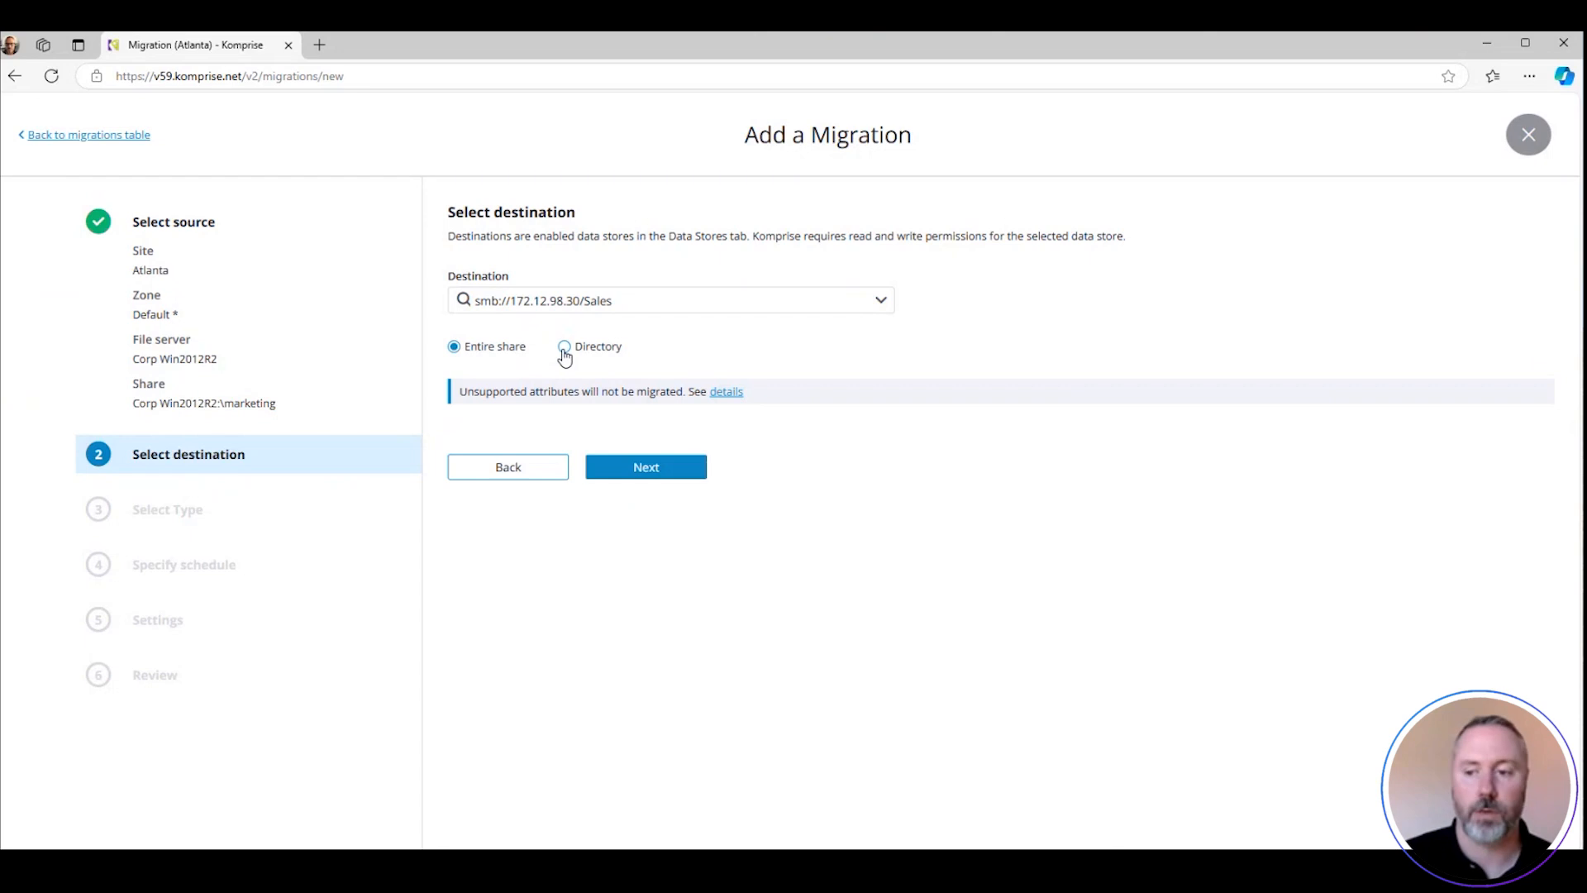
left_click(633, 469)
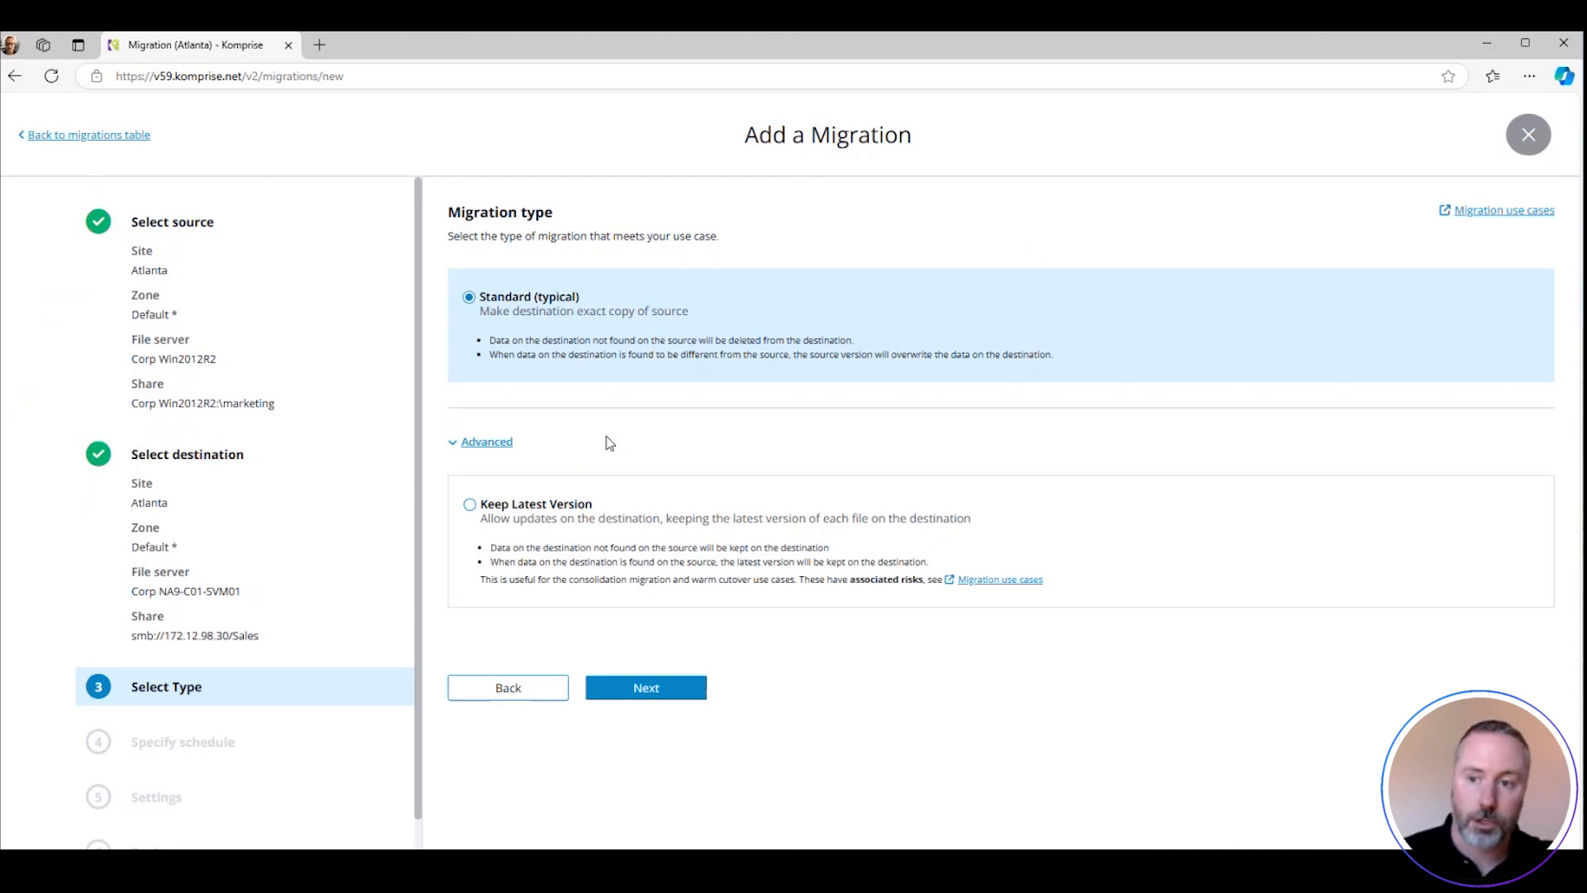
left_click(683, 695)
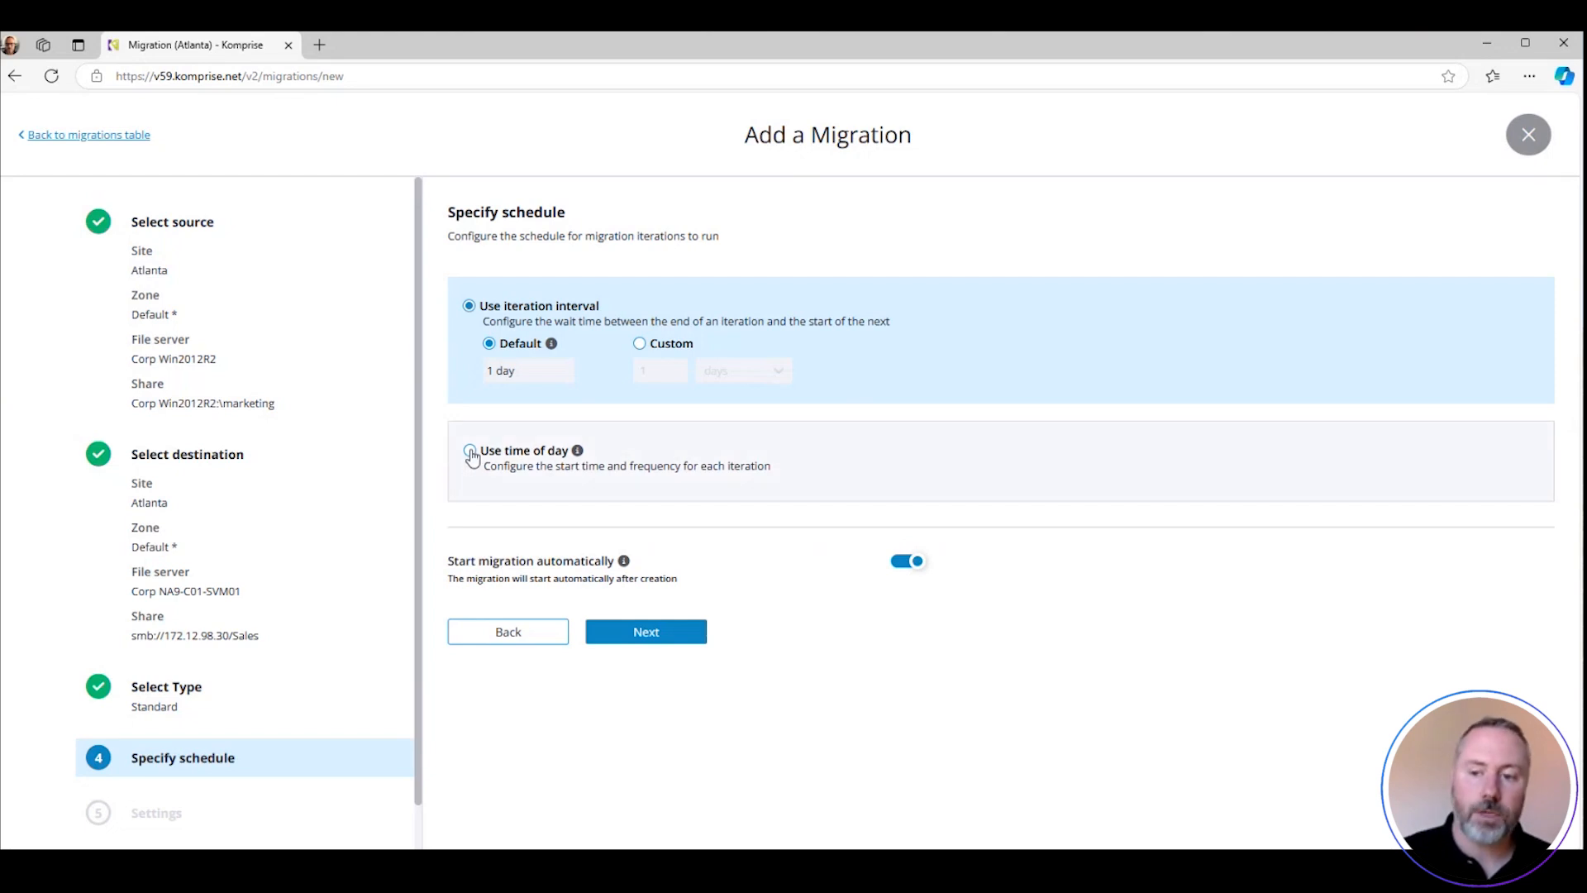
Try the time-of-day schedule with automatic start disabled, and restore the default iteration interval and automatic start
left_click(469, 450)
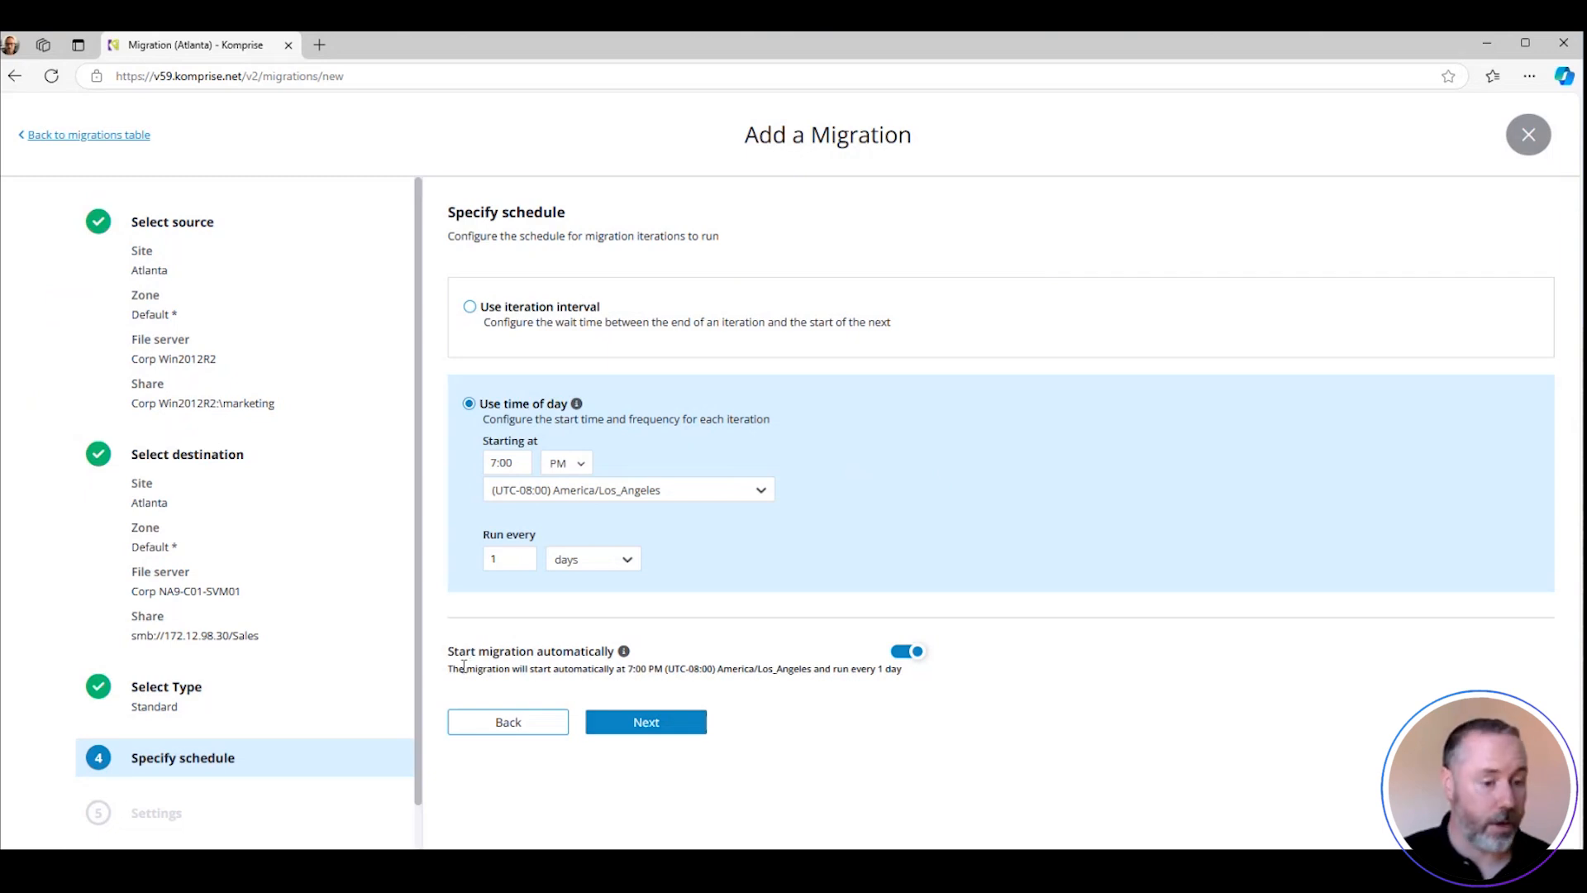
left_click(469, 307)
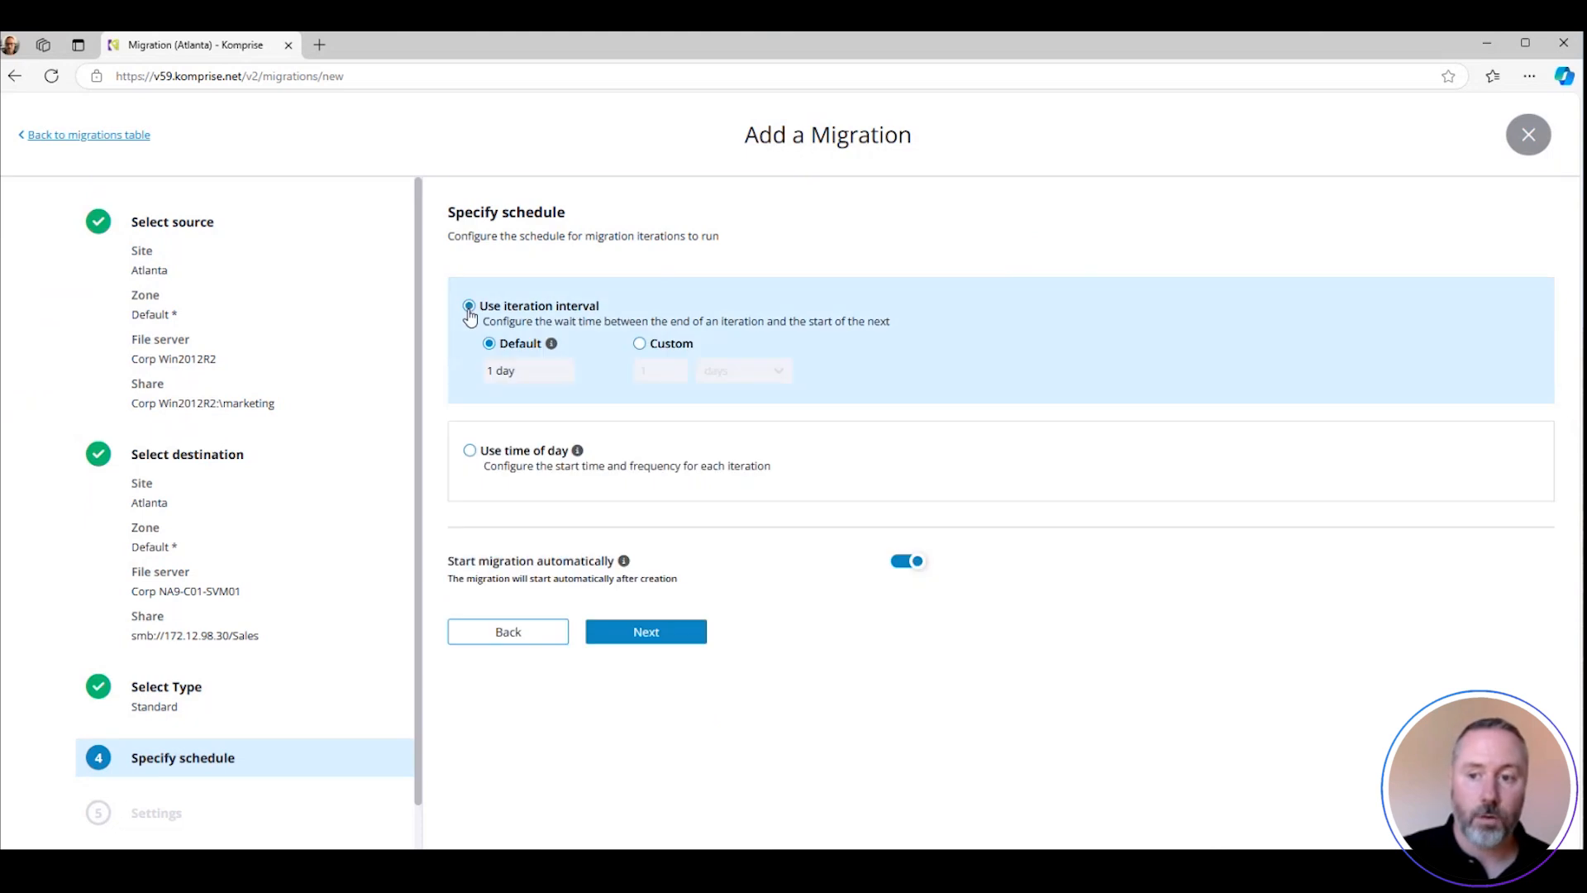
left_click(469, 453)
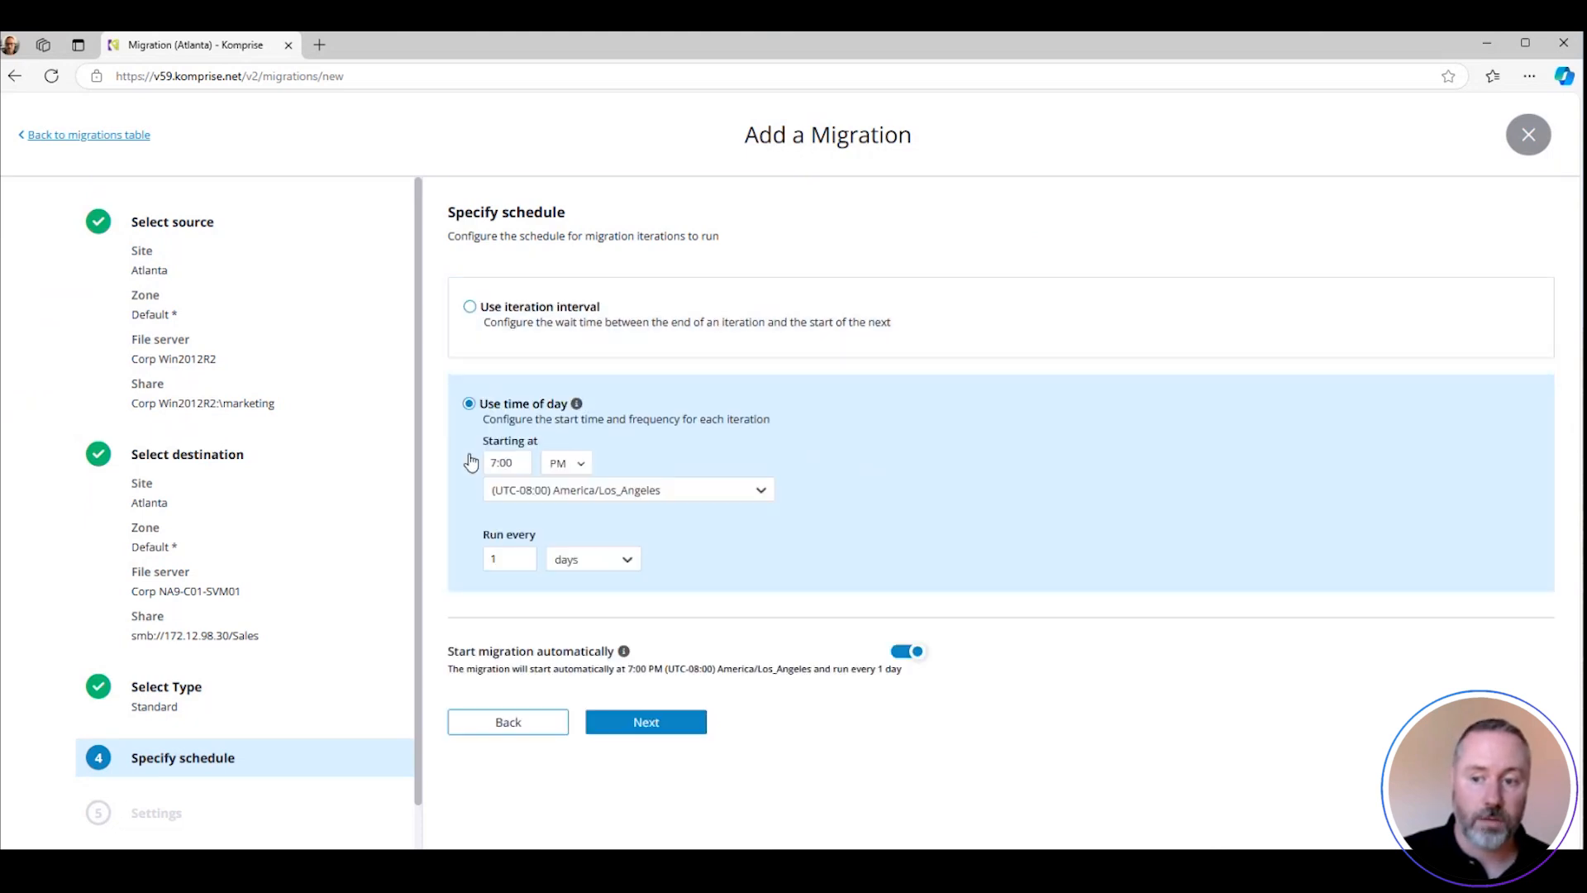
left_click(900, 653)
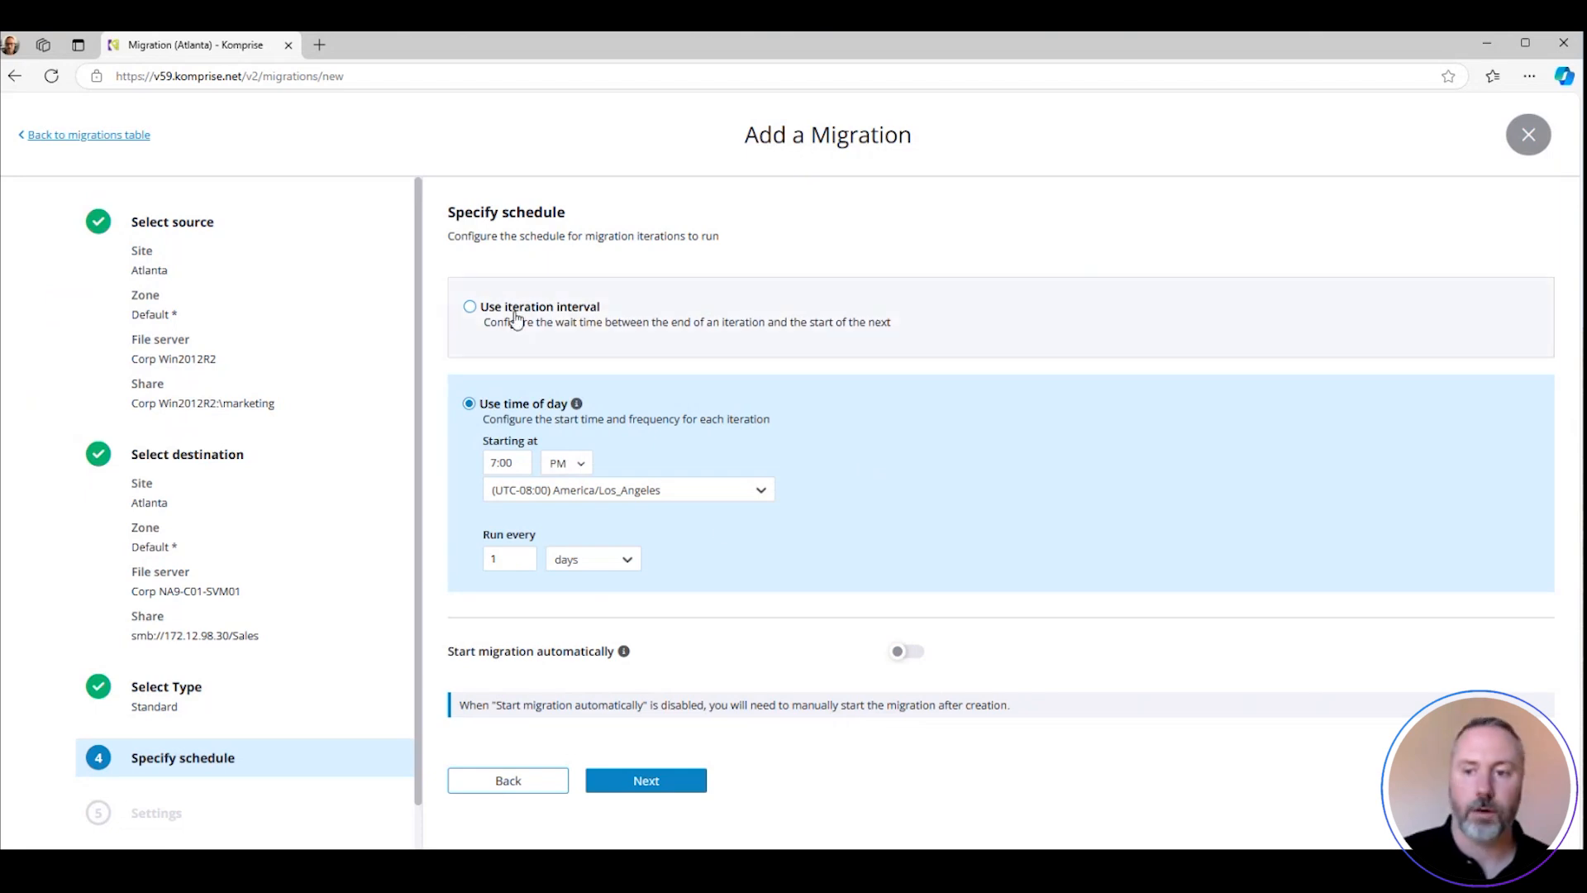
left_click(469, 306)
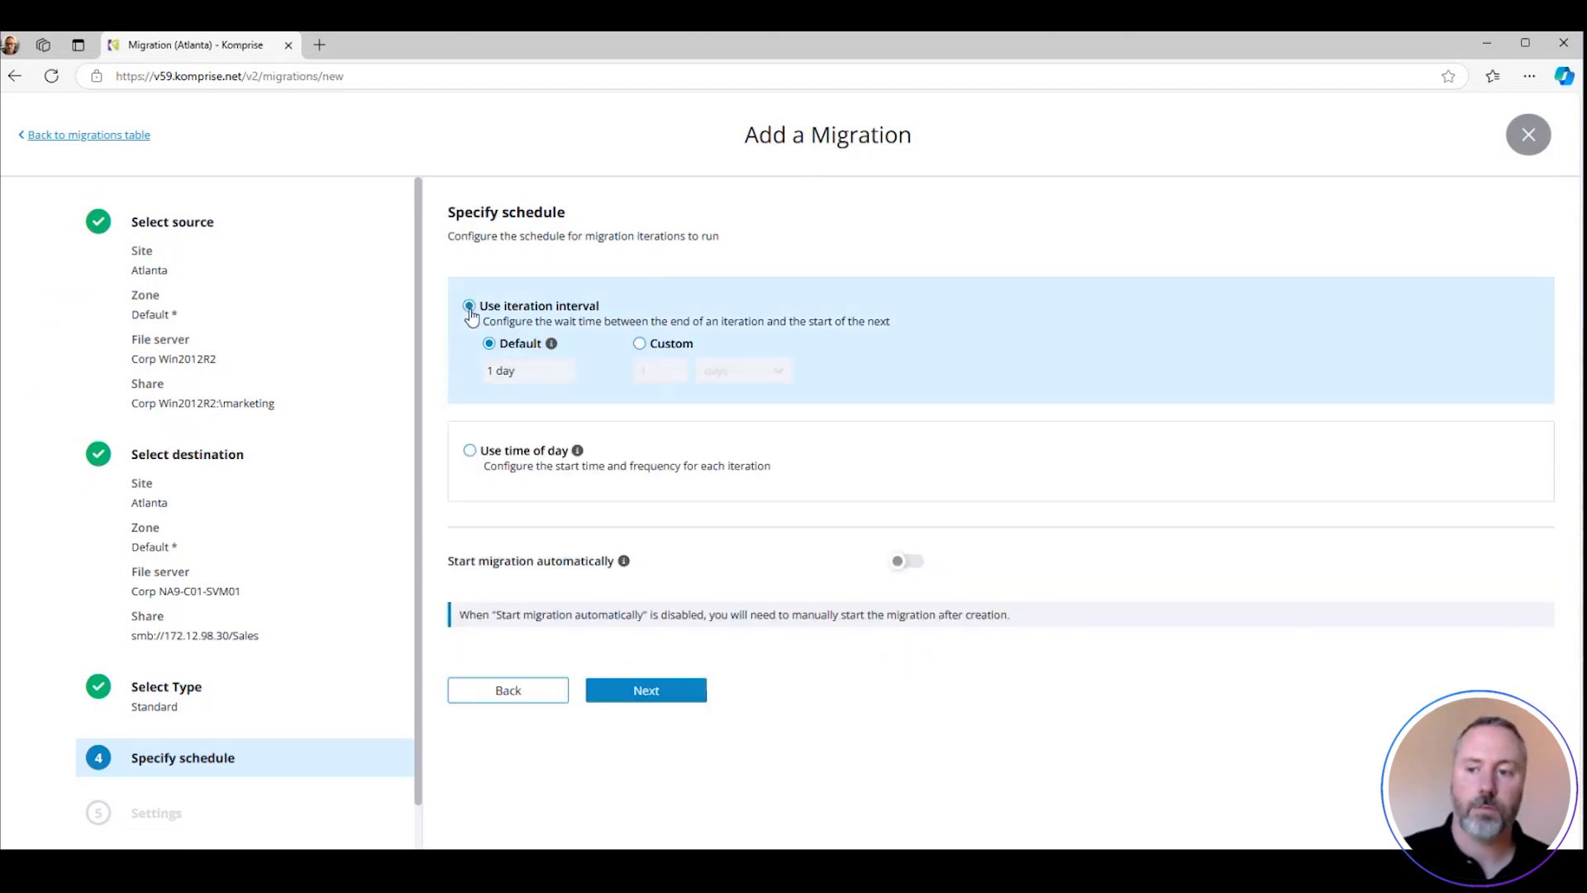
left_click(909, 564)
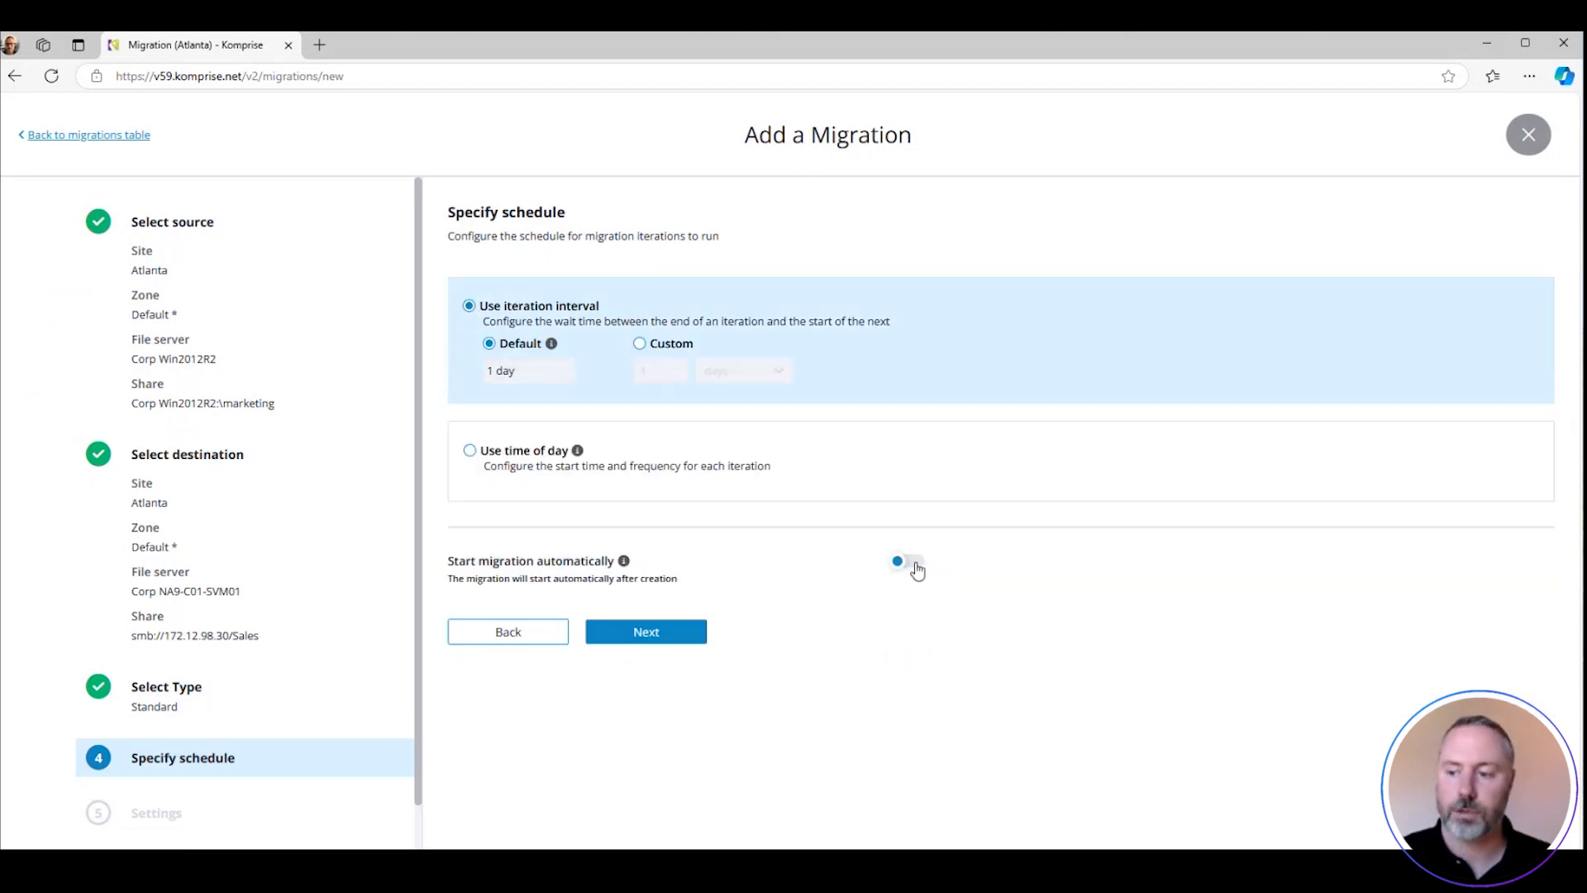
Accept the 1 day iteration interval and the default migration settings, and start the migration from the review
left_click(637, 640)
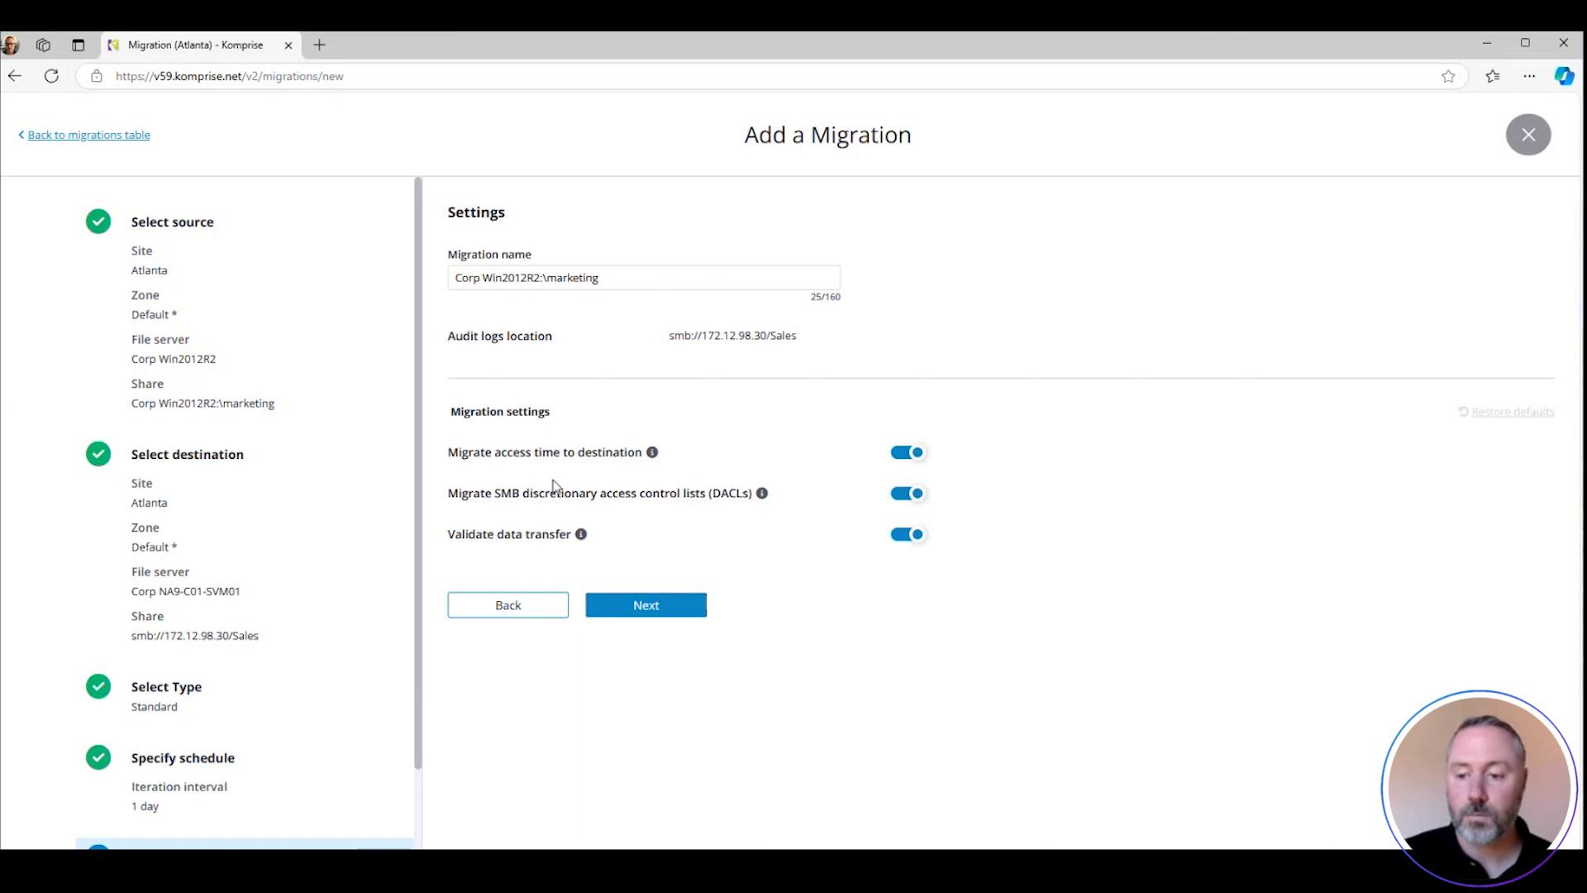
left_click(671, 604)
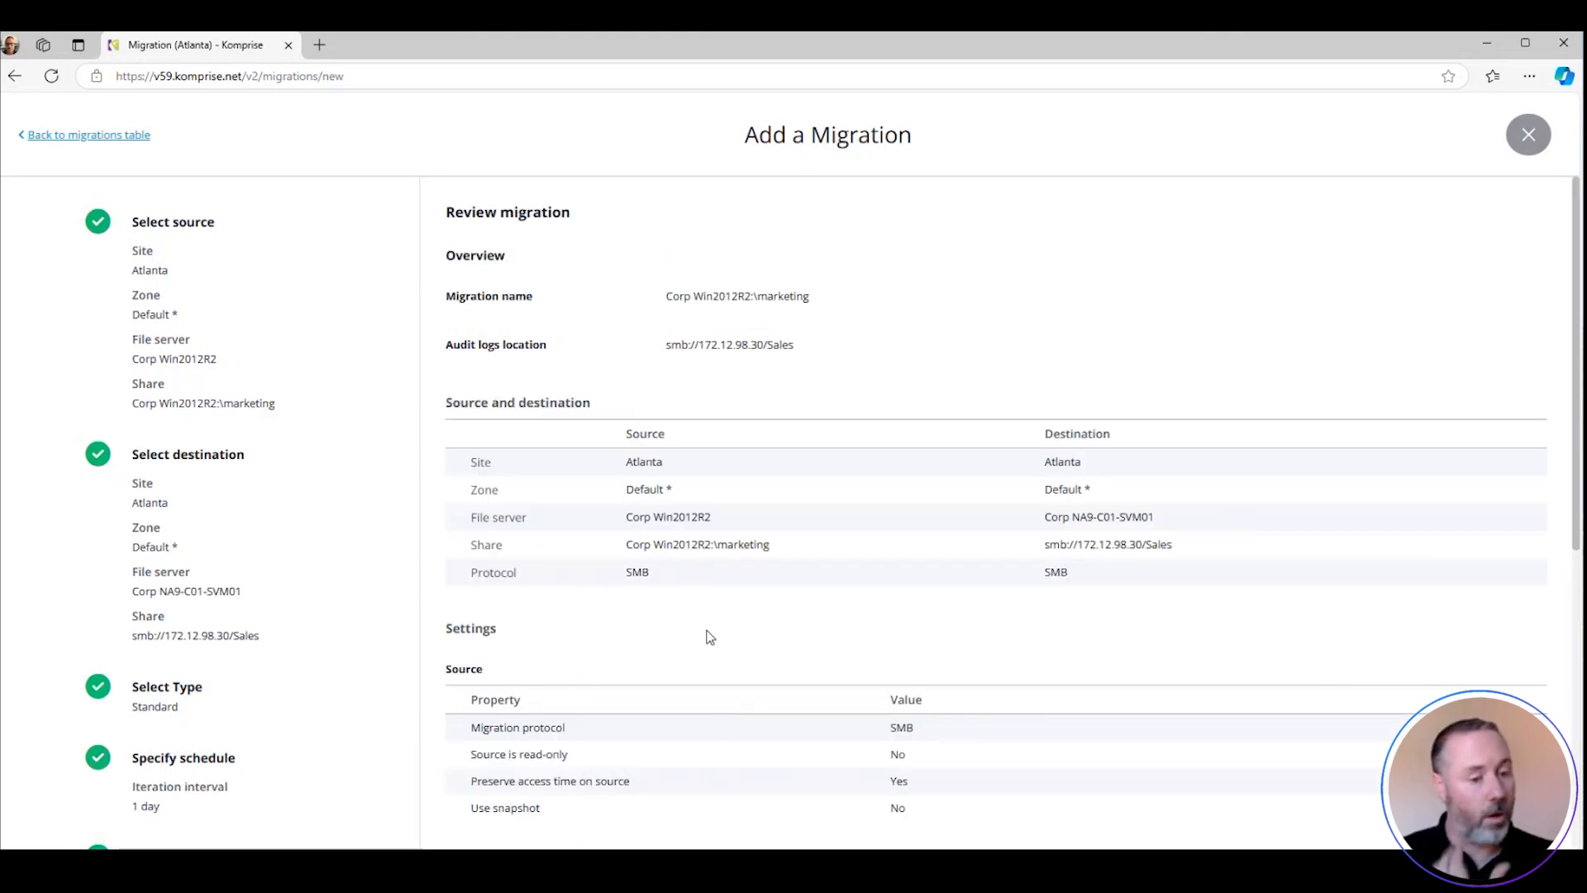
scroll(707, 637, "down", 7)
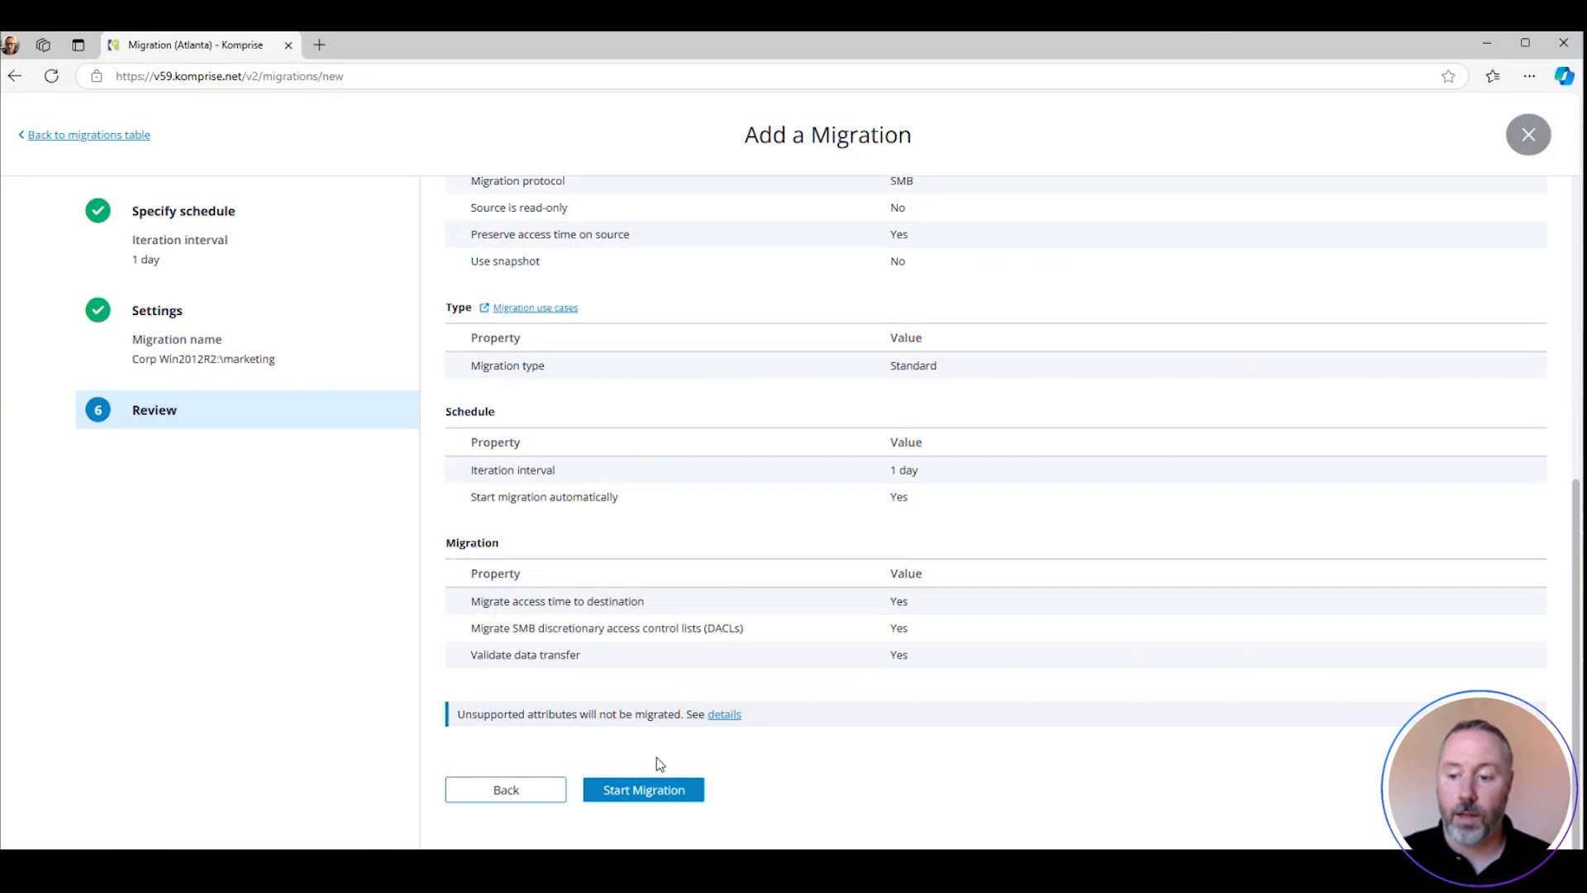
left_click(627, 795)
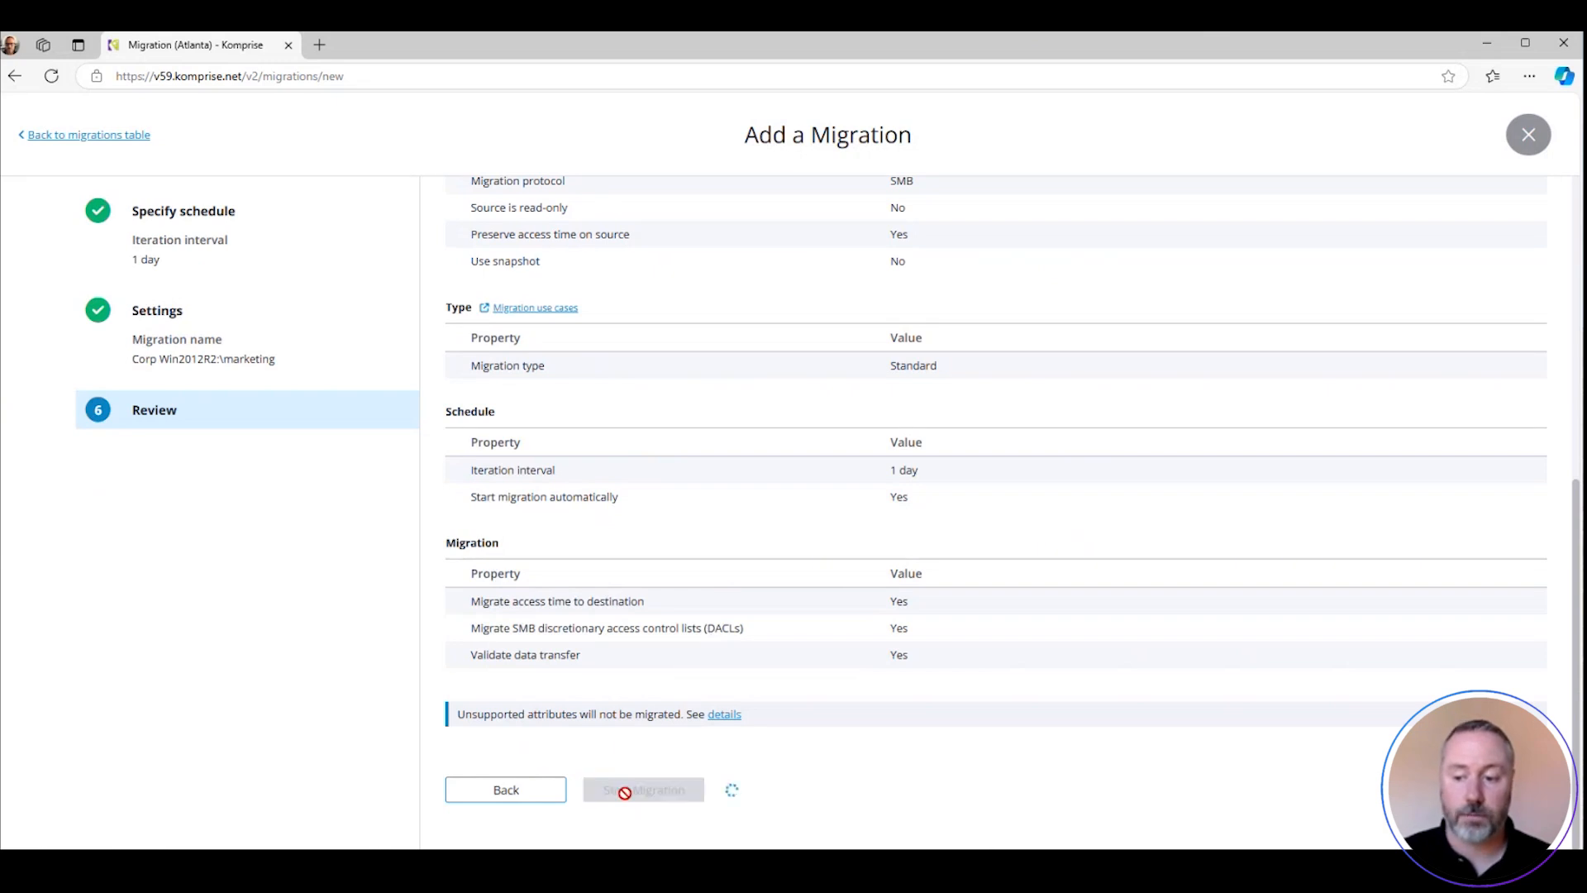